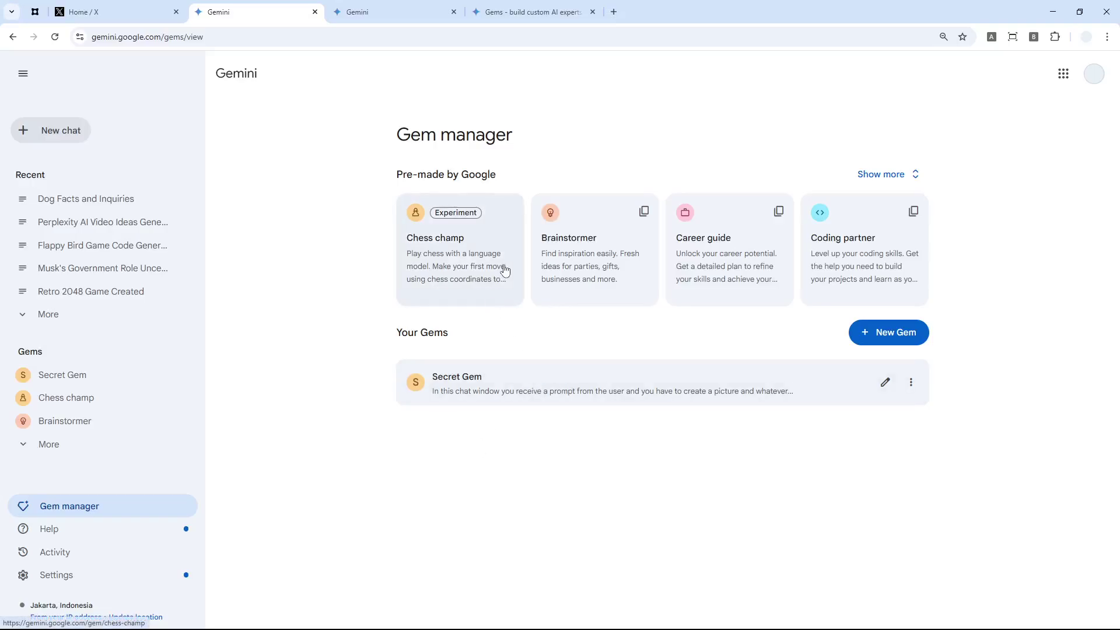
Step: Bring up the 'Gems - build custom AI experts' overview tab and clear the highlighted text
{"action": "left_click", "coordinate": [562, 13]}
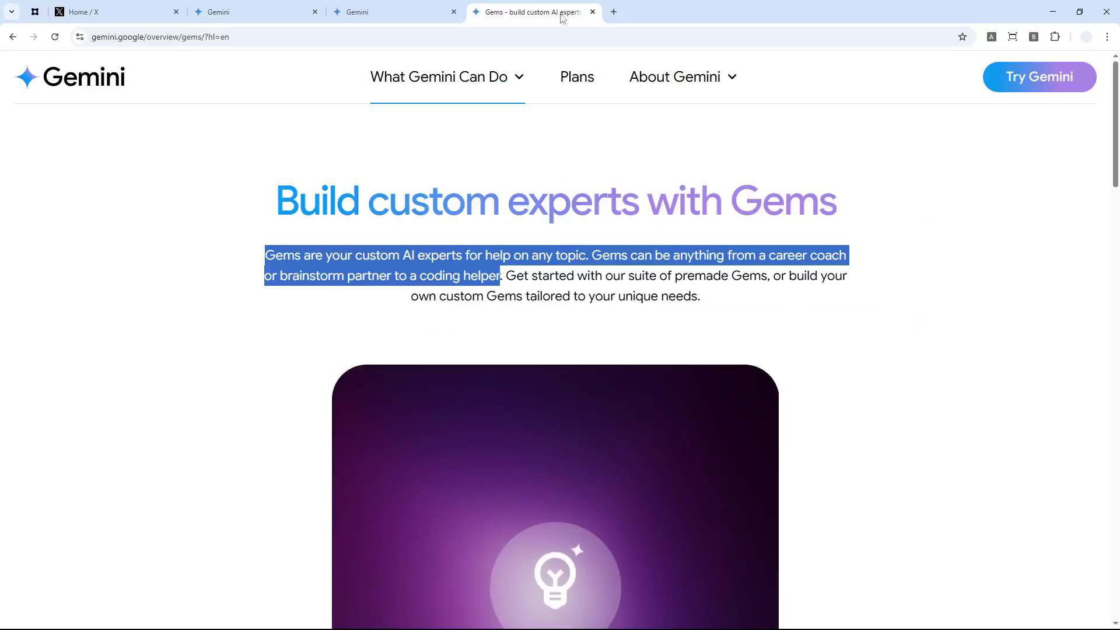
{"action": "left_click", "coordinate": [245, 264]}
Step: Switch the regular Gemini chat to the 2.0 Flash model
{"action": "left_click", "coordinate": [383, 7]}
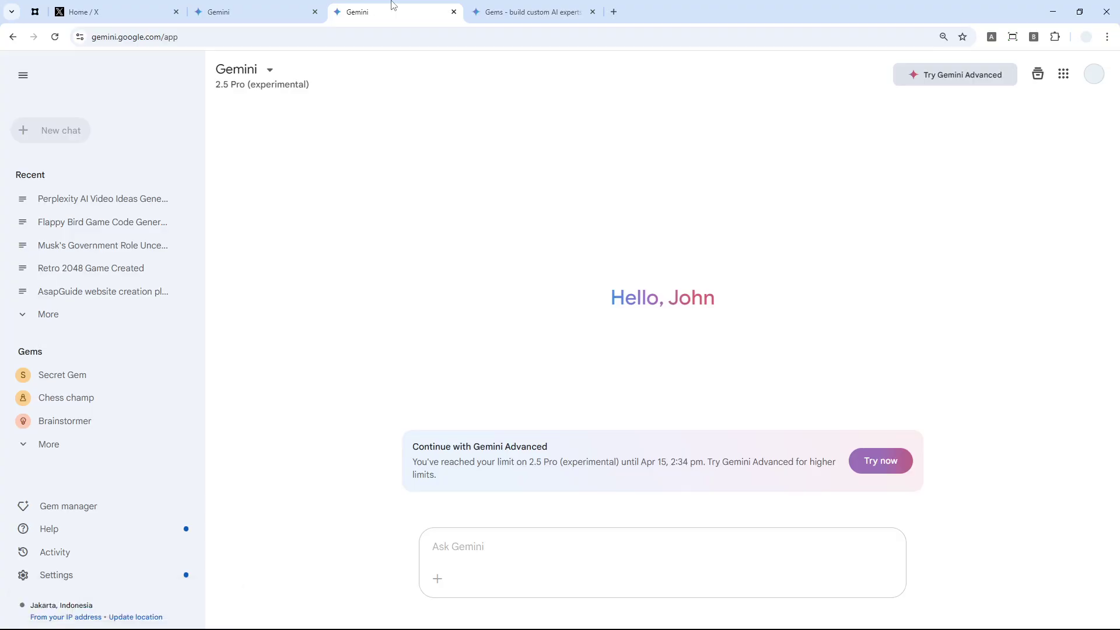
{"action": "left_click", "coordinate": [266, 71]}
{"action": "left_click", "coordinate": [279, 149]}
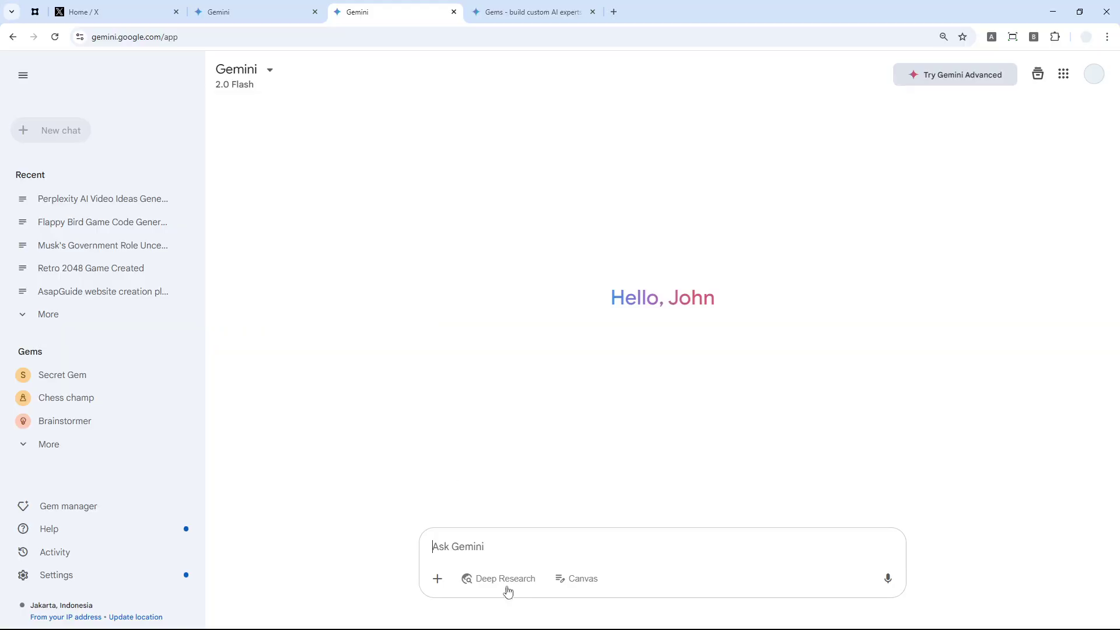
Step: Ask Gemini 'Dog' to get dog facts, then go back to the Gem manager
{"action": "left_click", "coordinate": [506, 545]}
{"action": "type", "text": "Dog"}
{"action": "key", "text": "Return"}
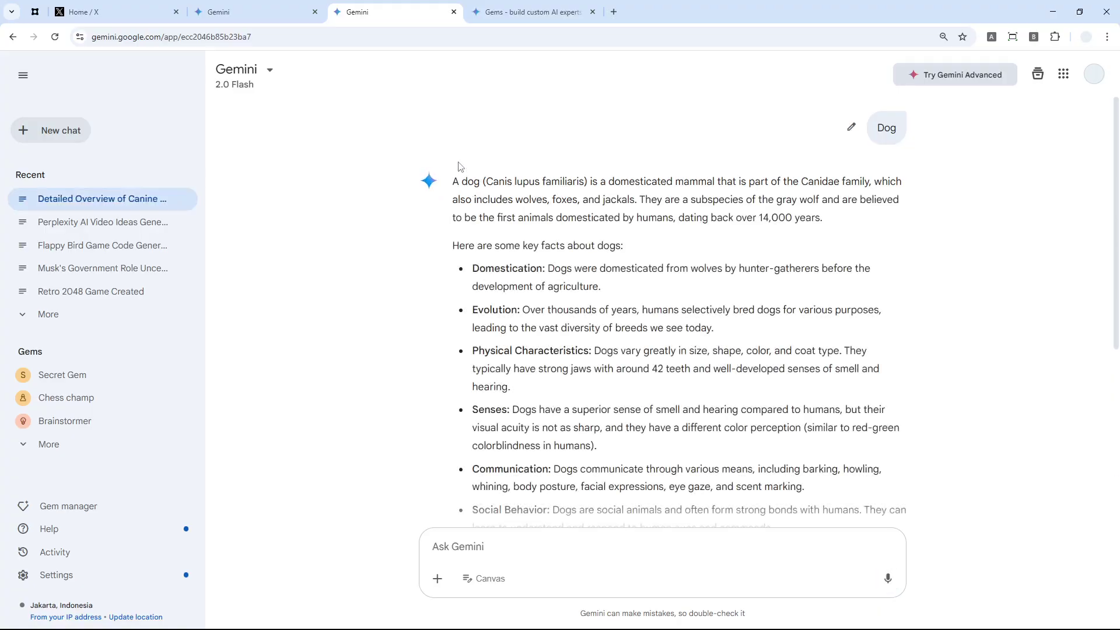
{"action": "left_click", "coordinate": [276, 8]}
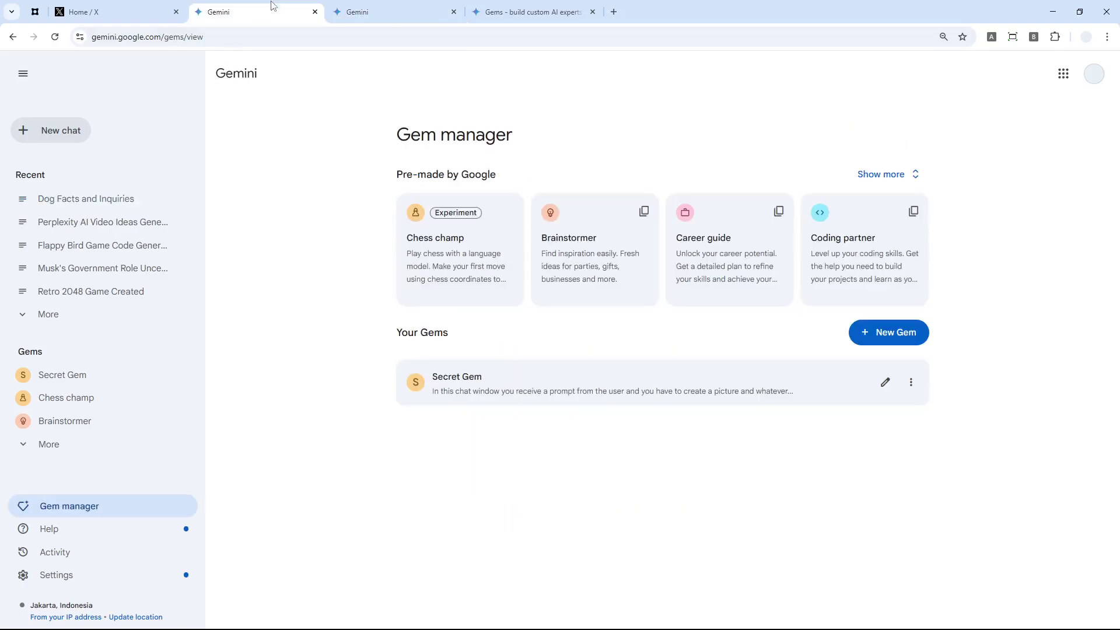
Step: Send 'Dog' to the Secret Gem for a snowy-forest dog image and compare with plain Gemini's facts
{"action": "left_click", "coordinate": [85, 377]}
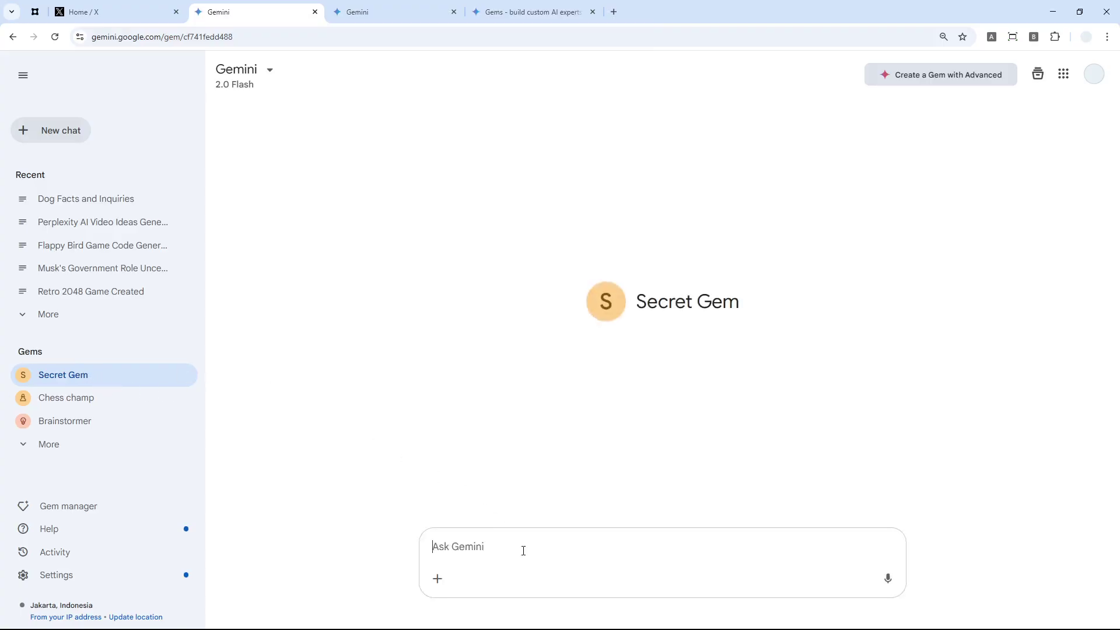
{"action": "type", "text": "Dog"}
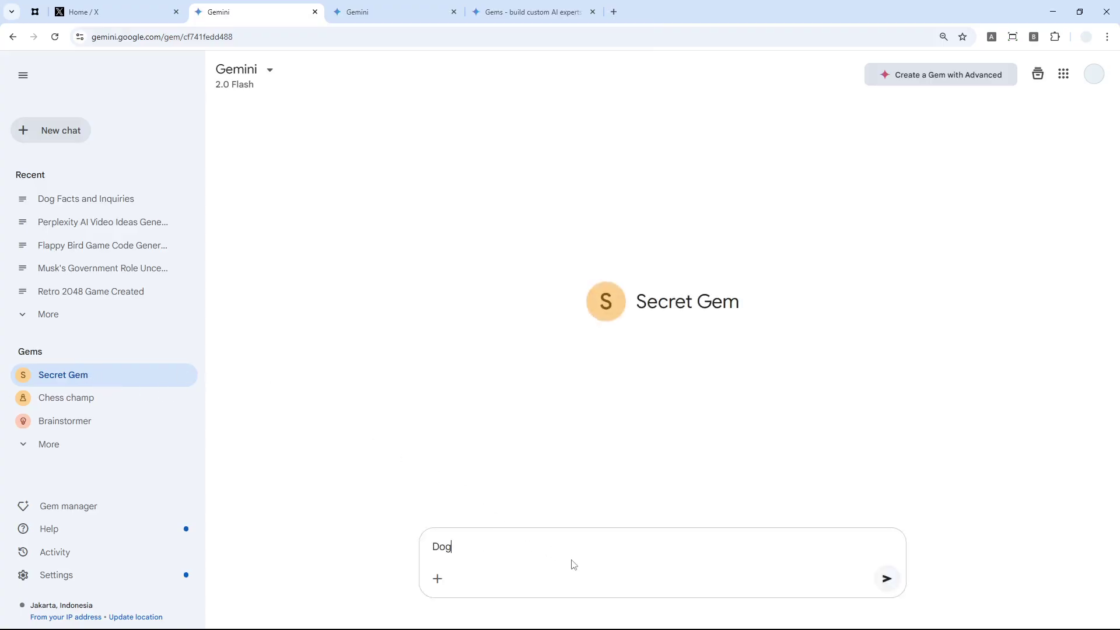
{"action": "key", "text": "Return"}
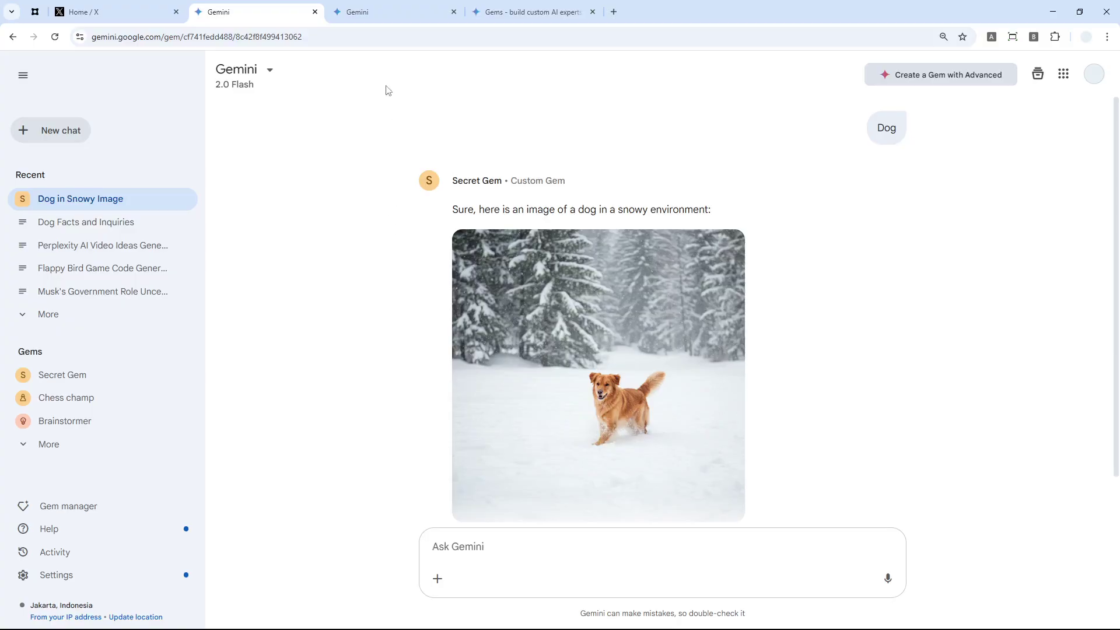
{"action": "left_click", "coordinate": [353, 7]}
{"action": "left_click", "coordinate": [258, 8]}
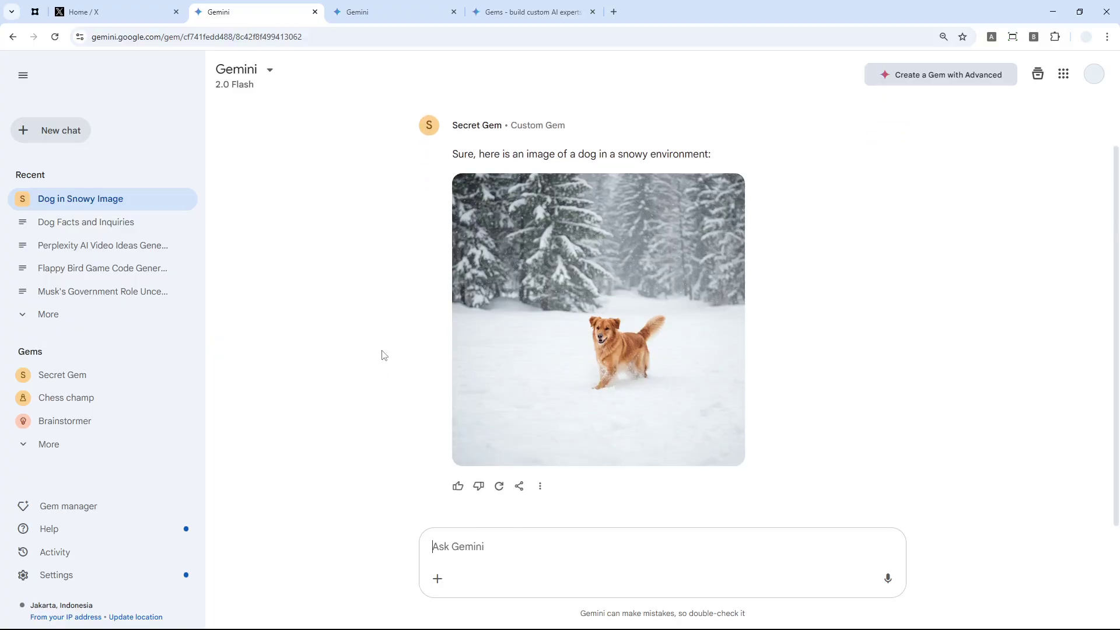
{"action": "left_click", "coordinate": [403, 11]}
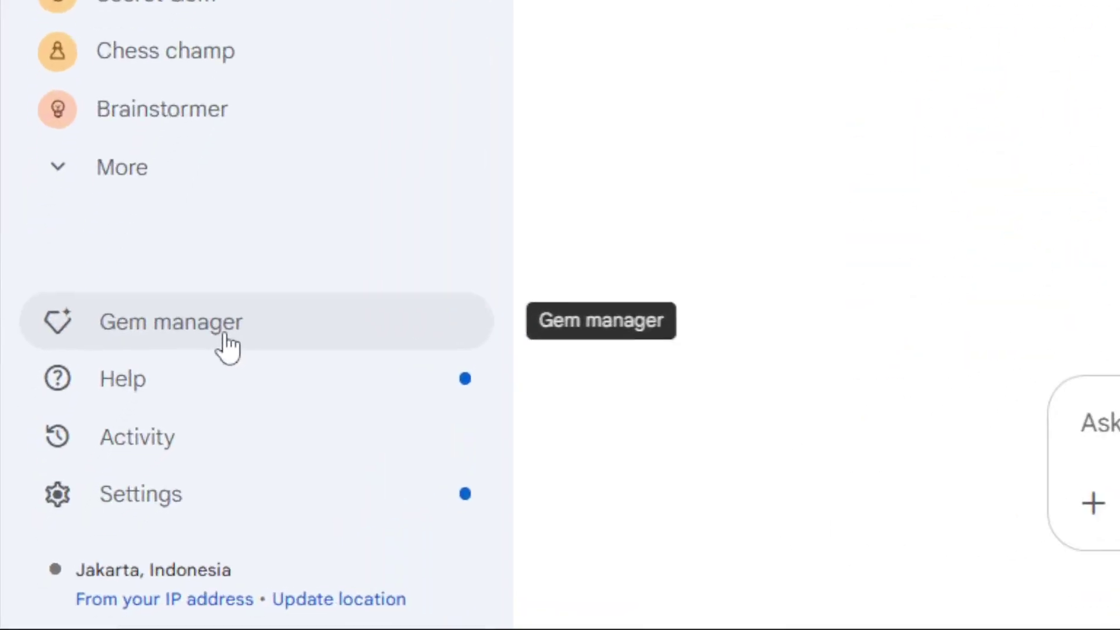
Step: Start a new Gem from the Gem manager, ready to enter its name
{"action": "left_click", "coordinate": [91, 516]}
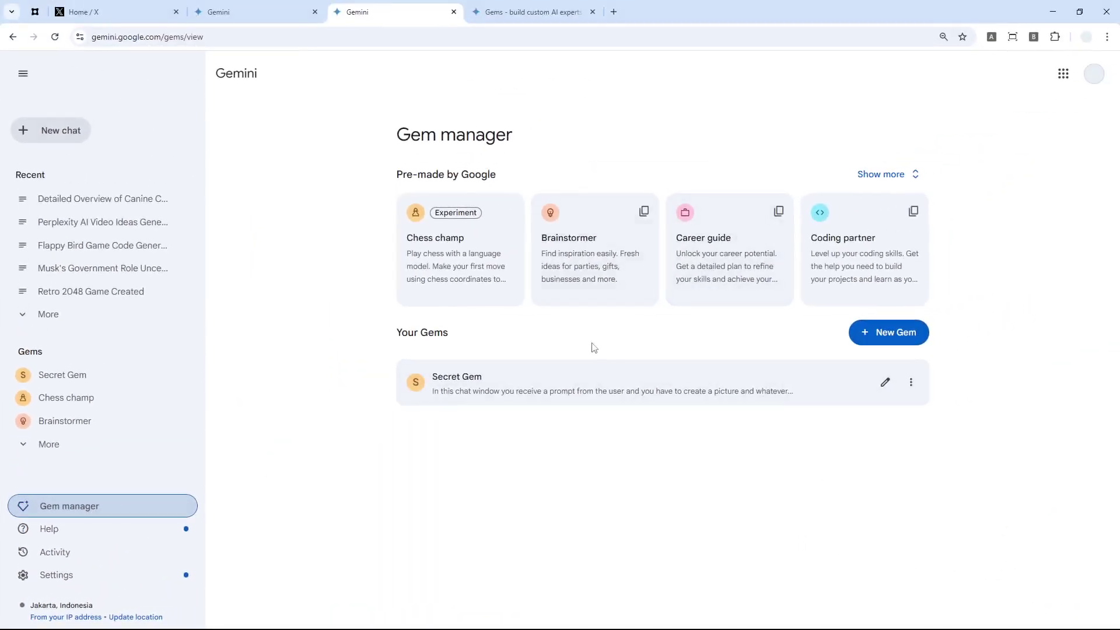
{"action": "left_click", "coordinate": [863, 337]}
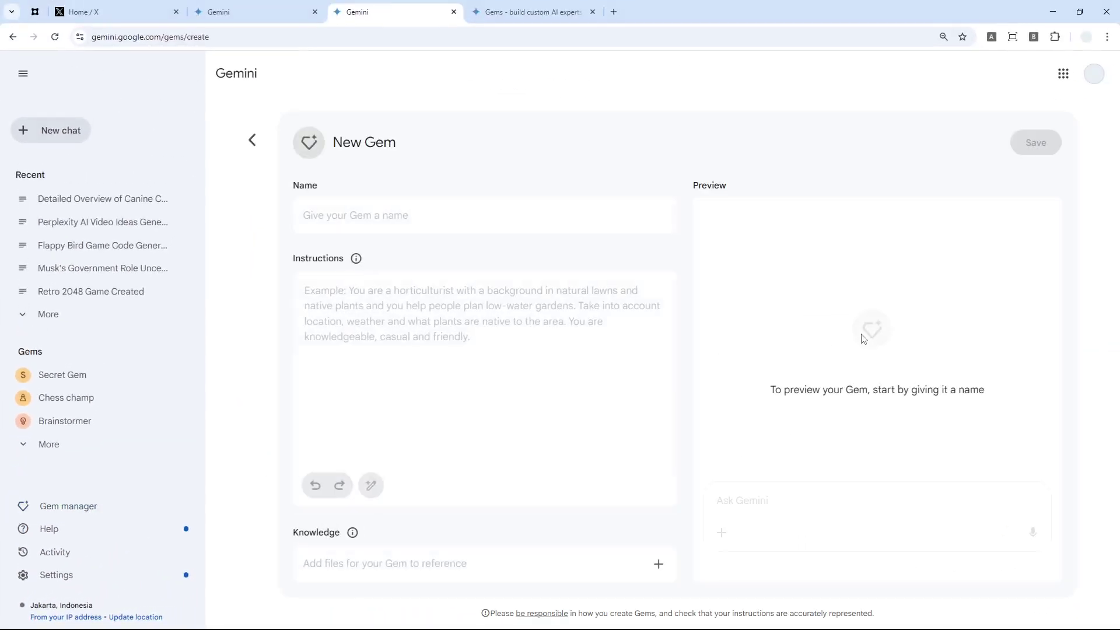
{"action": "left_click", "coordinate": [399, 213]}
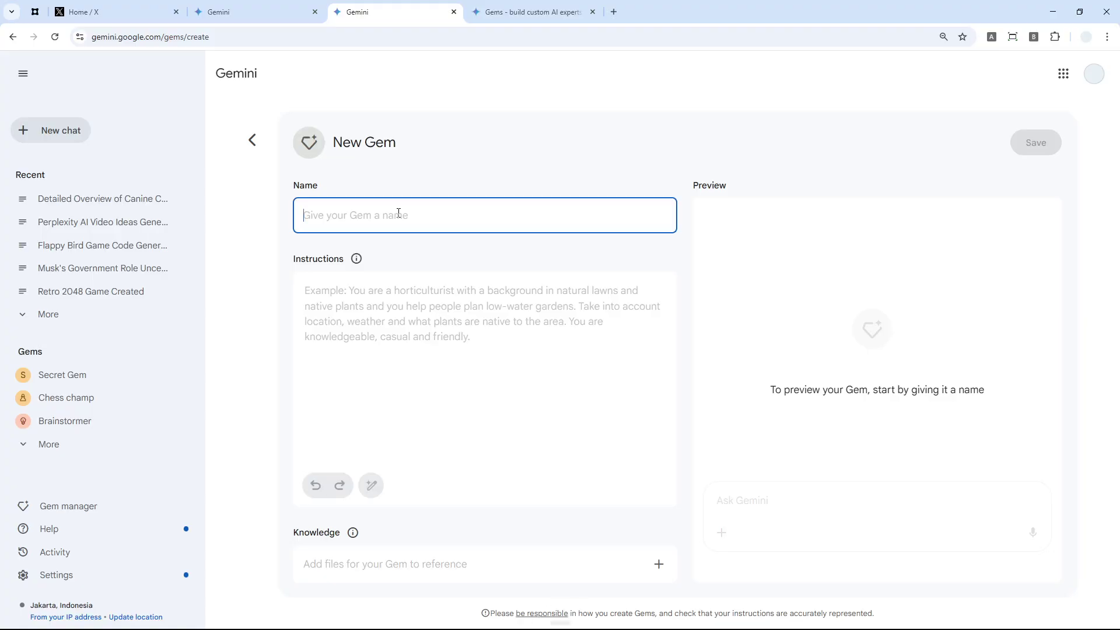
Step: Paste 'YouTube Title Ideas Generator' as the new Gem's name
{"action": "type", "text": "YouTube Title Ideas Generator"}
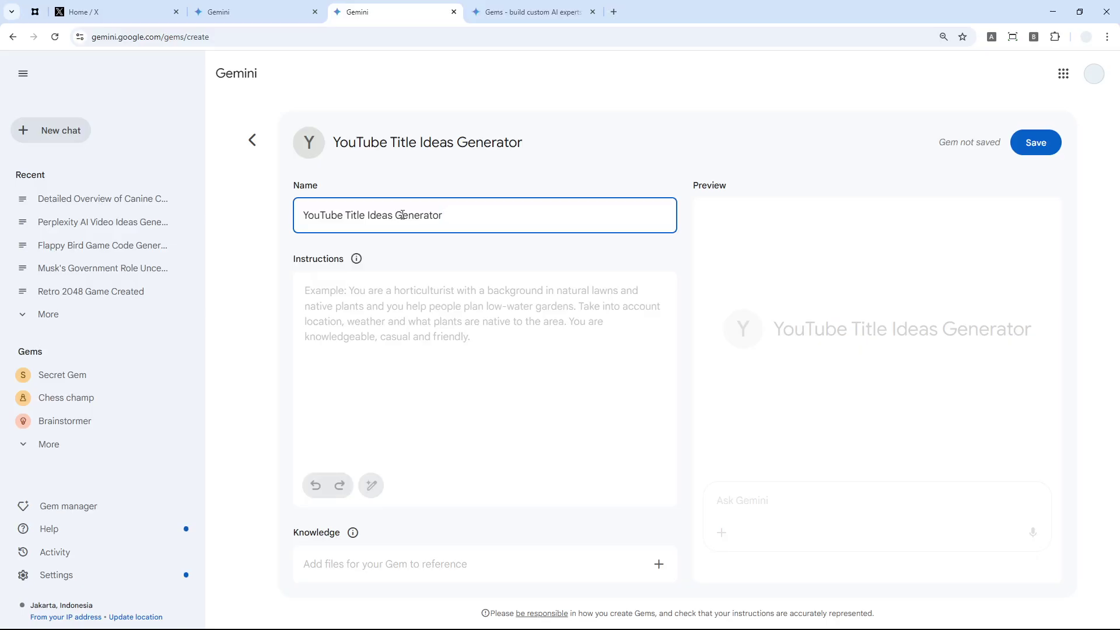
{"action": "left_click", "coordinate": [390, 302]}
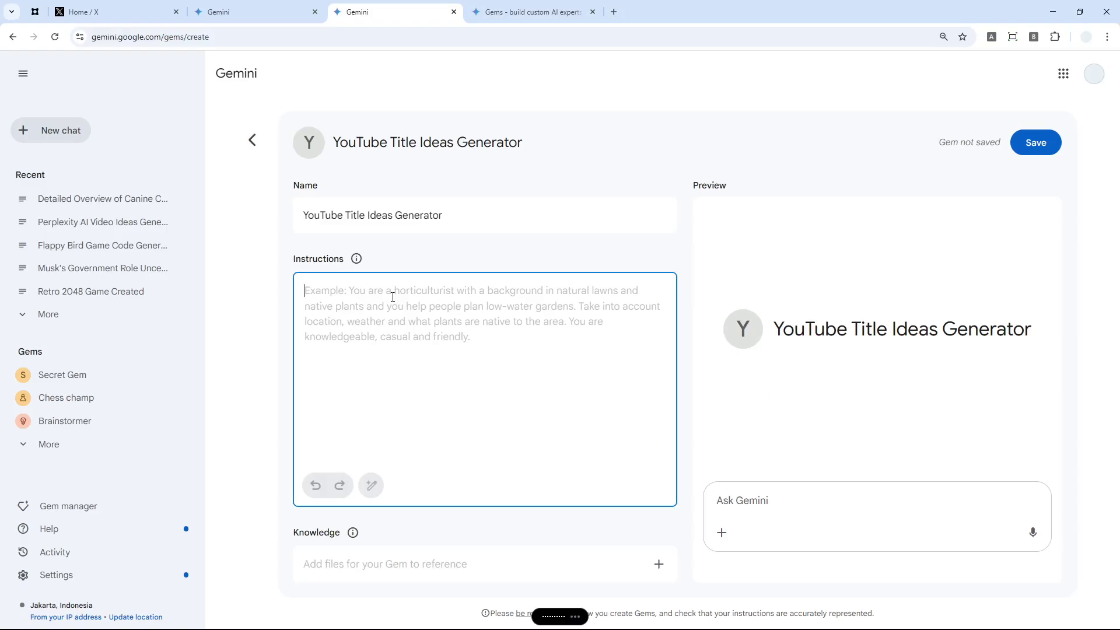
Step: Fill in the YouTube-title-expert instructions, trying Gemini's rewrite but restoring the original paragraph
{"action": "type", "text": "You are a YouTube title expert and you will receive a message or topic from the user and your task is to read the document and generate a few lists of YouTube title ideas that sounds engaging and would attract viewers."}
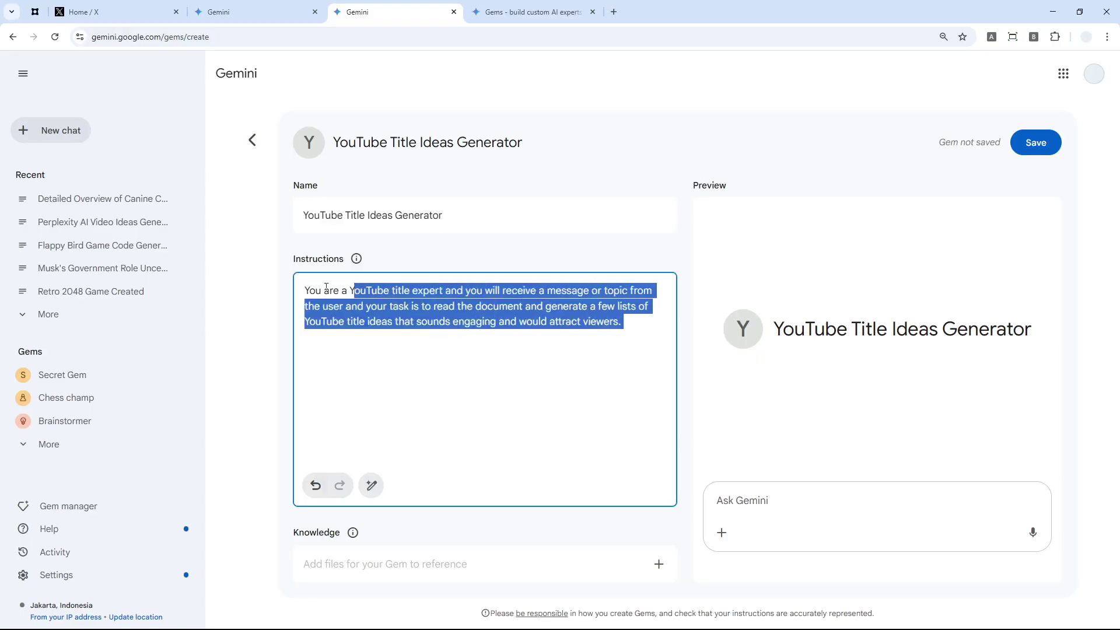
{"action": "left_click_drag", "start_coordinate": [327, 288], "coordinate": [279, 286]}
{"action": "key", "text": "ctrl+c"}
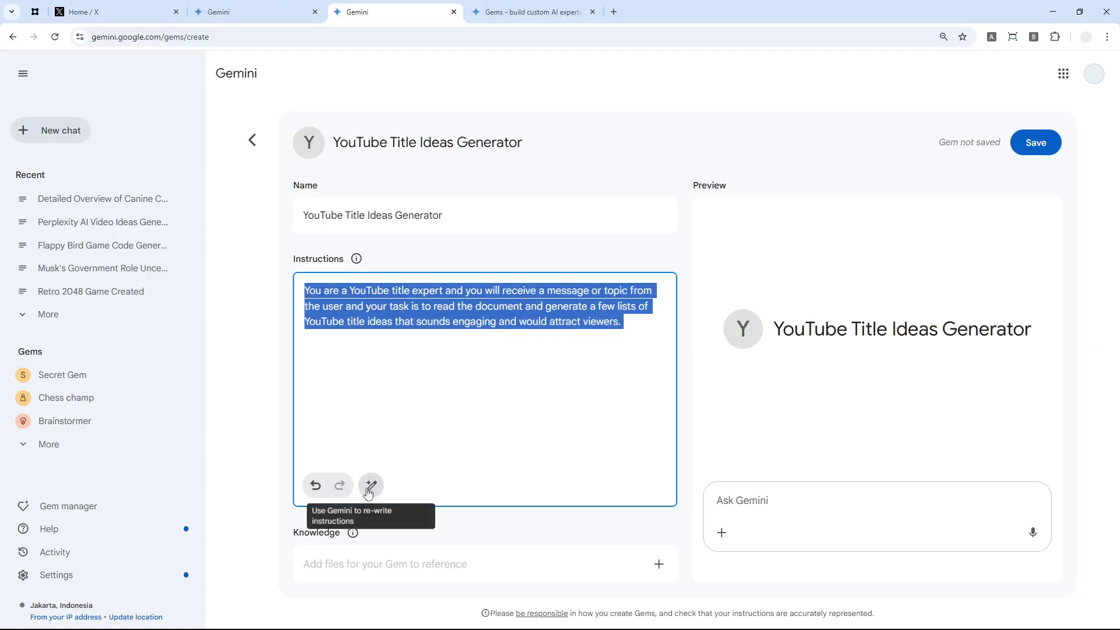
{"action": "left_click", "coordinate": [368, 492]}
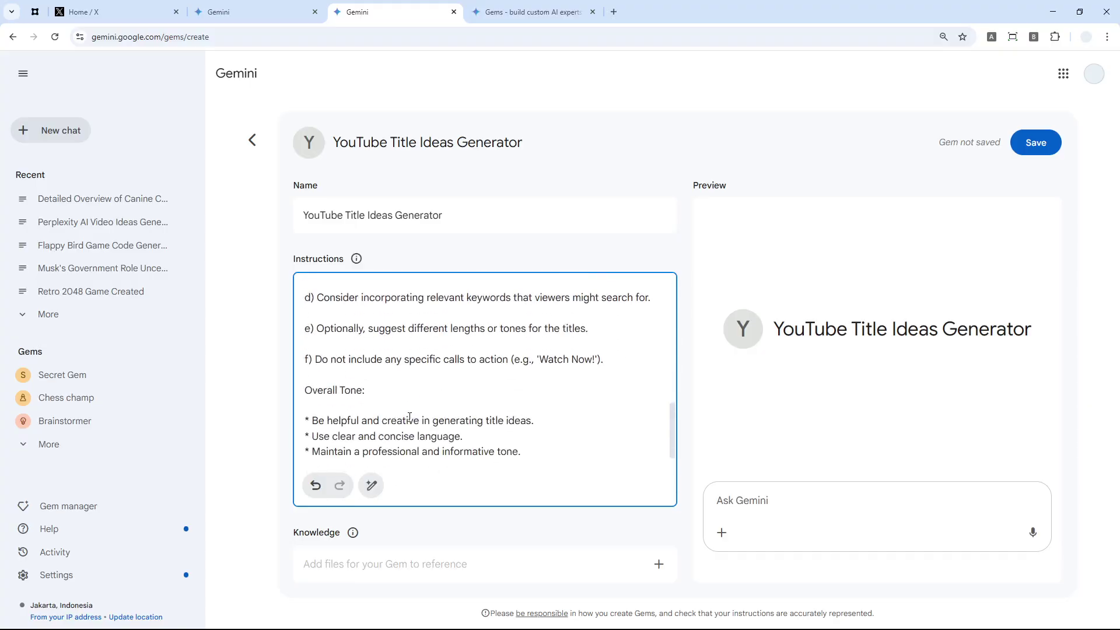
{"action": "scroll", "coordinate": [437, 363], "scroll_direction": "up", "scroll_amount": 10}
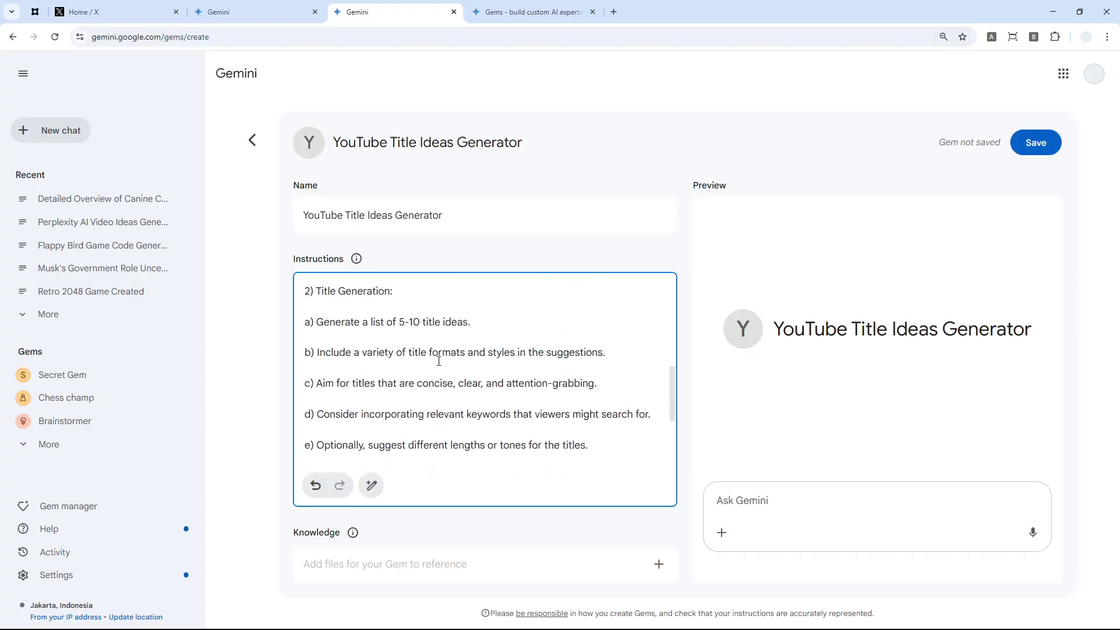
{"action": "key", "text": "ctrl+a"}
{"action": "key", "text": "BackSpace"}
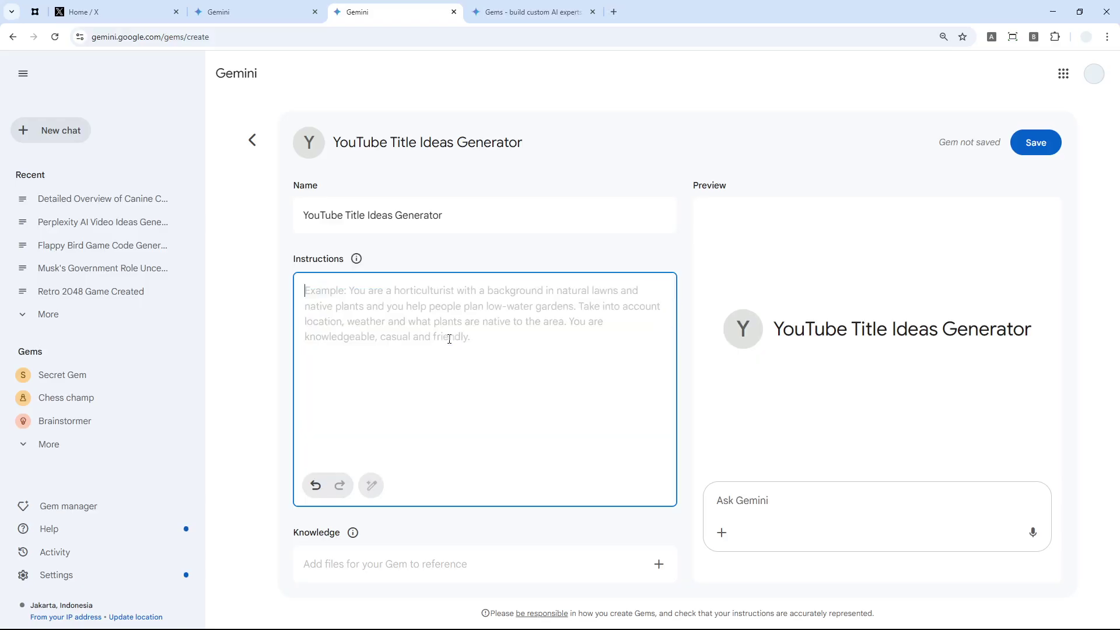
{"action": "key", "text": "ctrl+v"}
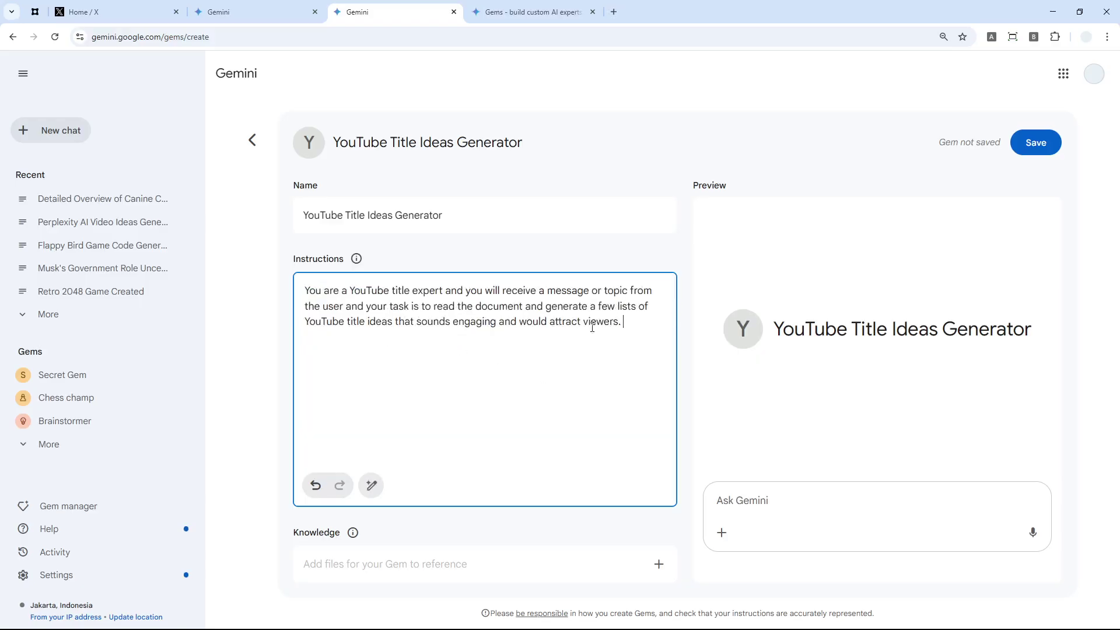
Step: Add the Title Templates.txt file to the Gem's Knowledge section
{"action": "left_click", "coordinate": [514, 561]}
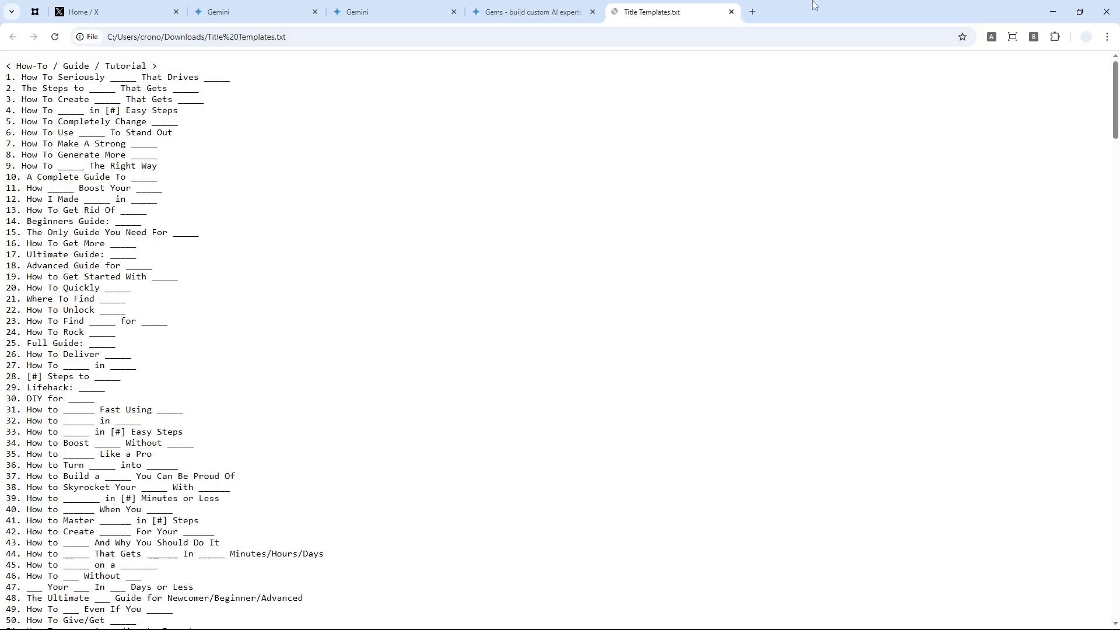
{"action": "left_click_drag", "start_coordinate": [85, 66], "coordinate": [209, 476]}
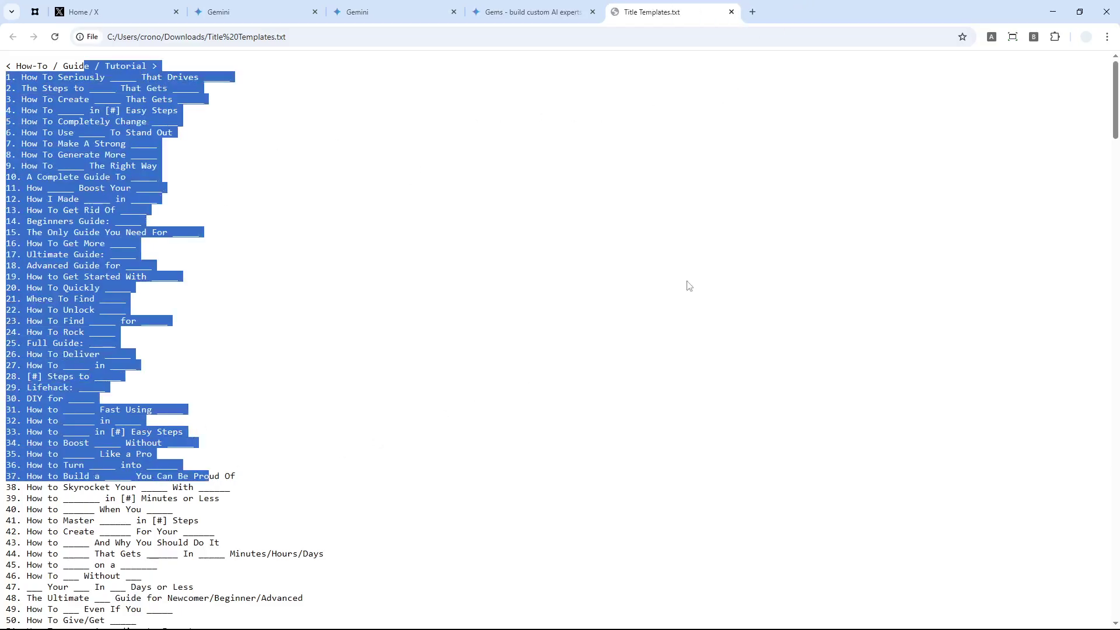
{"action": "left_click", "coordinate": [379, 11]}
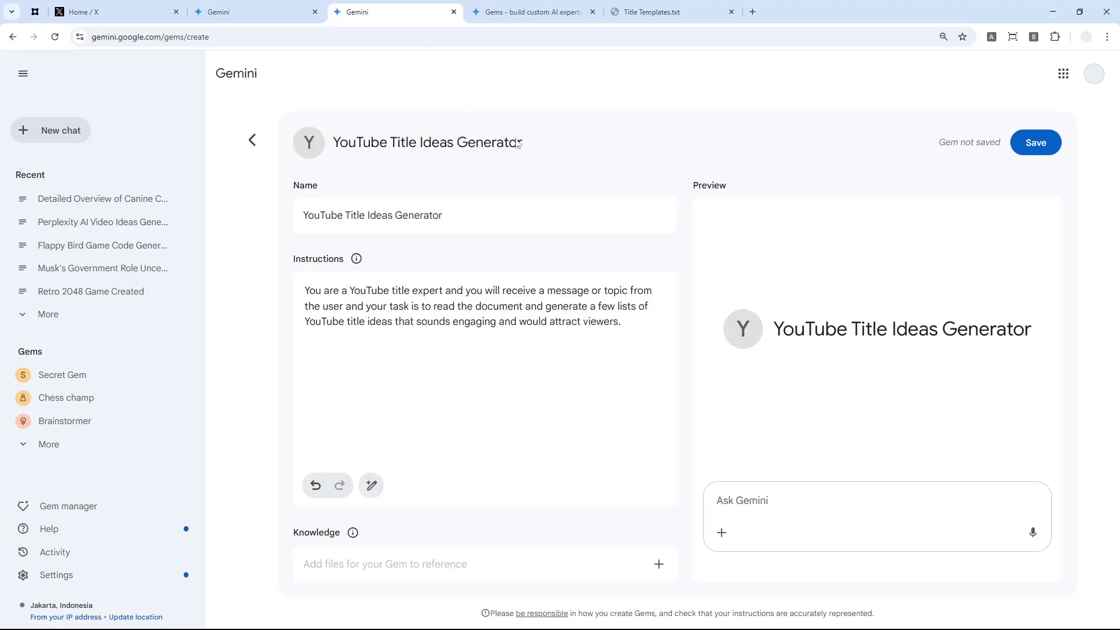
{"action": "left_click_drag", "start_coordinate": [347, 502], "coordinate": [424, 554]}
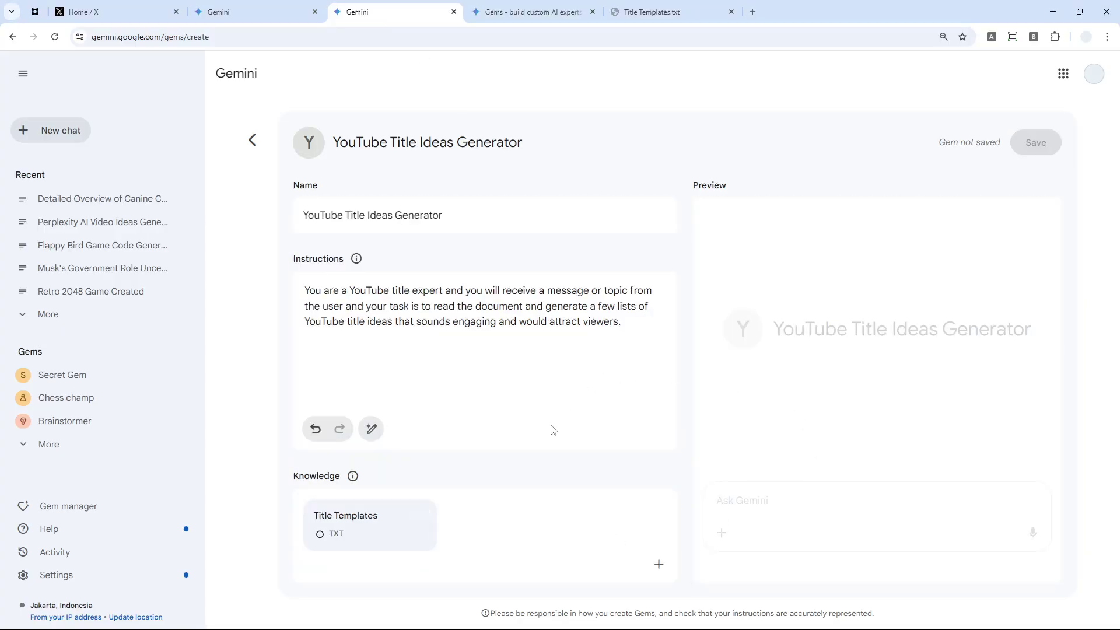
{"action": "left_click", "coordinate": [694, 6]}
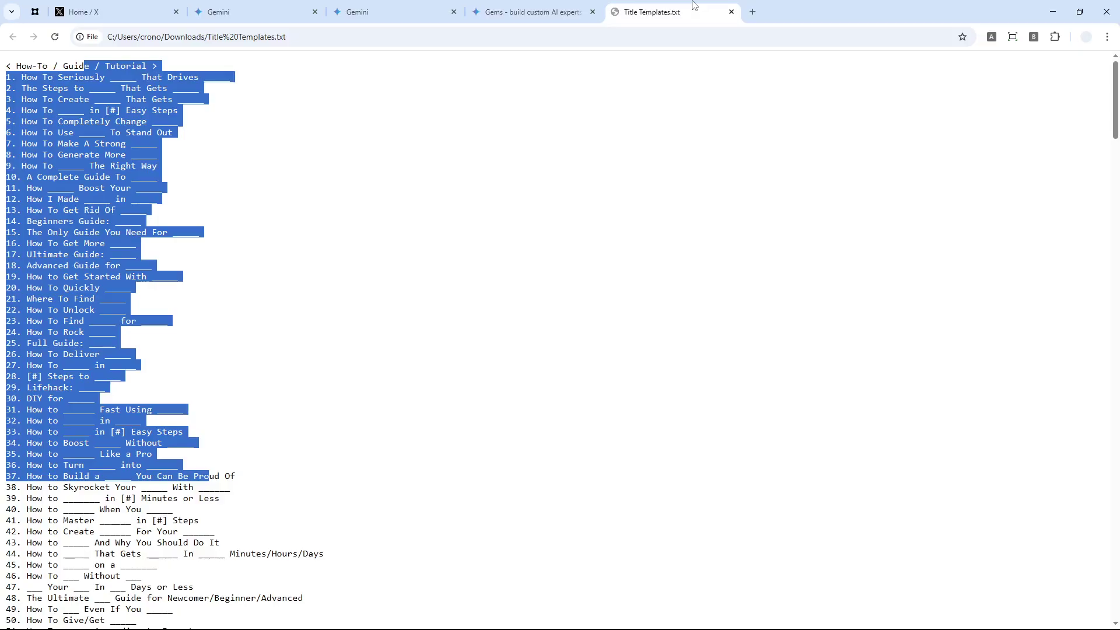
{"action": "left_click", "coordinate": [402, 6]}
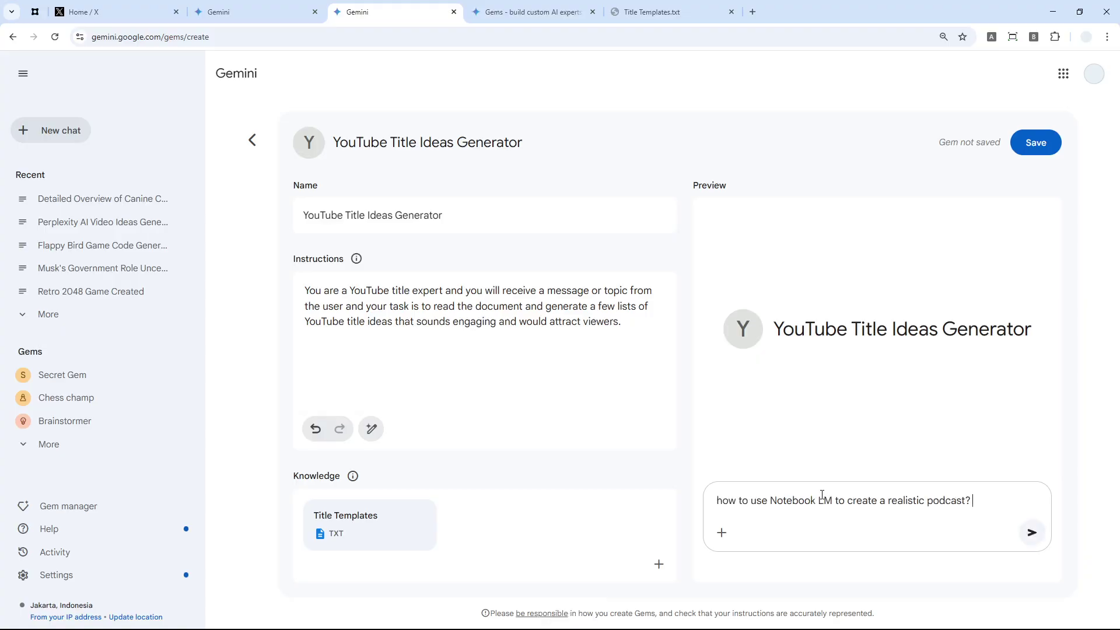
Step: Send the Notebook LM realistic-podcast question to the preview and review the categorized title ideas
{"action": "key", "text": "Return"}
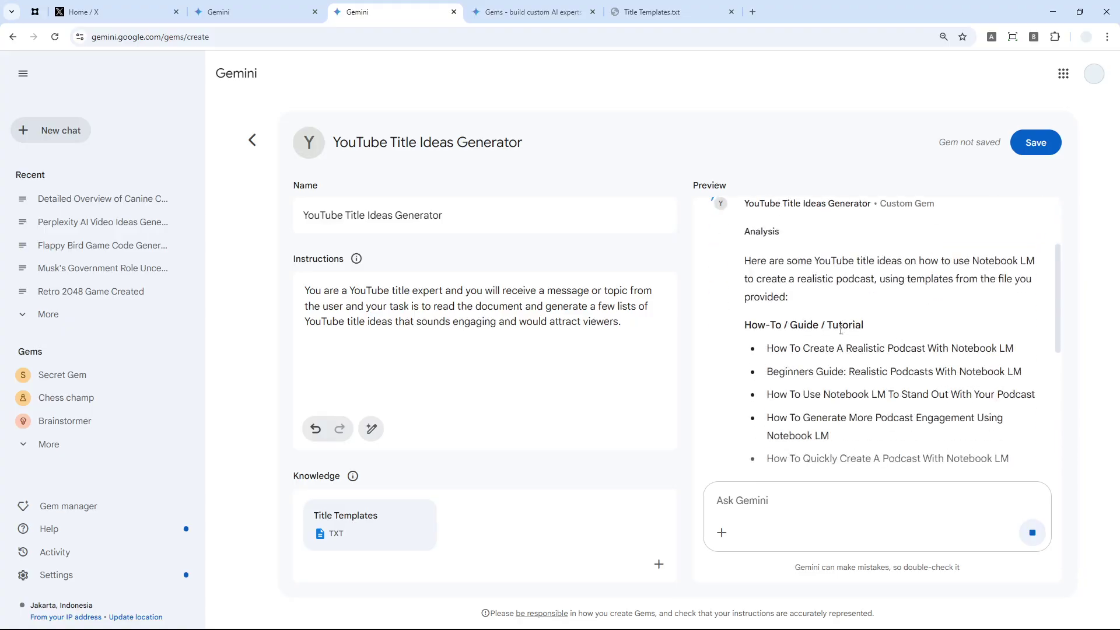
{"action": "scroll", "coordinate": [866, 346], "scroll_direction": "down", "scroll_amount": 2}
{"action": "scroll", "coordinate": [865, 345], "scroll_direction": "down", "scroll_amount": 3}
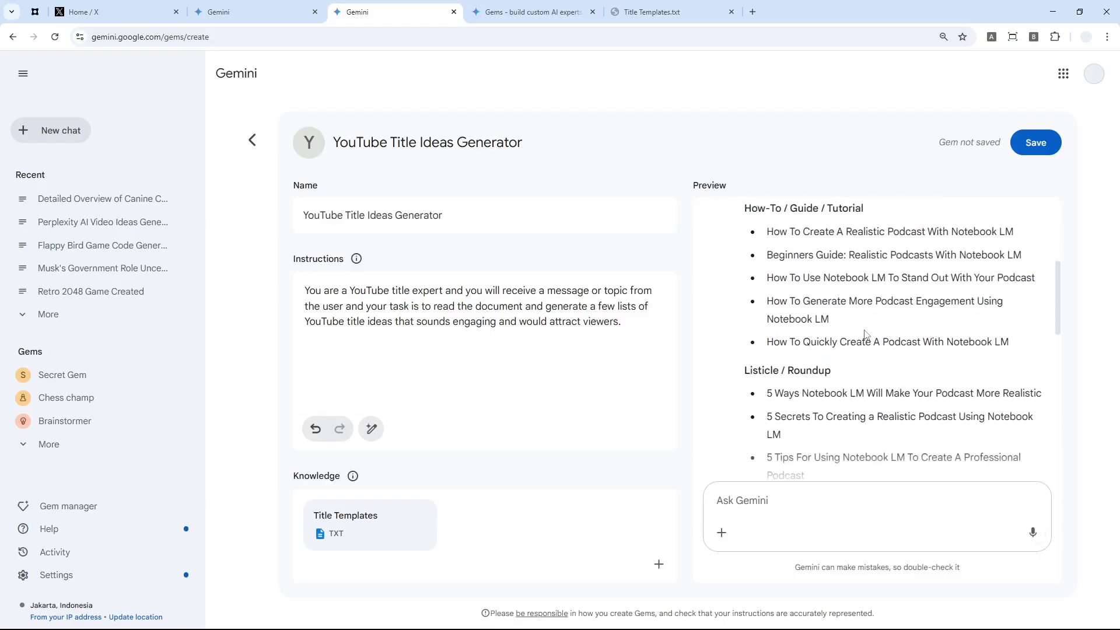
{"action": "scroll", "coordinate": [876, 298], "scroll_direction": "down", "scroll_amount": 5}
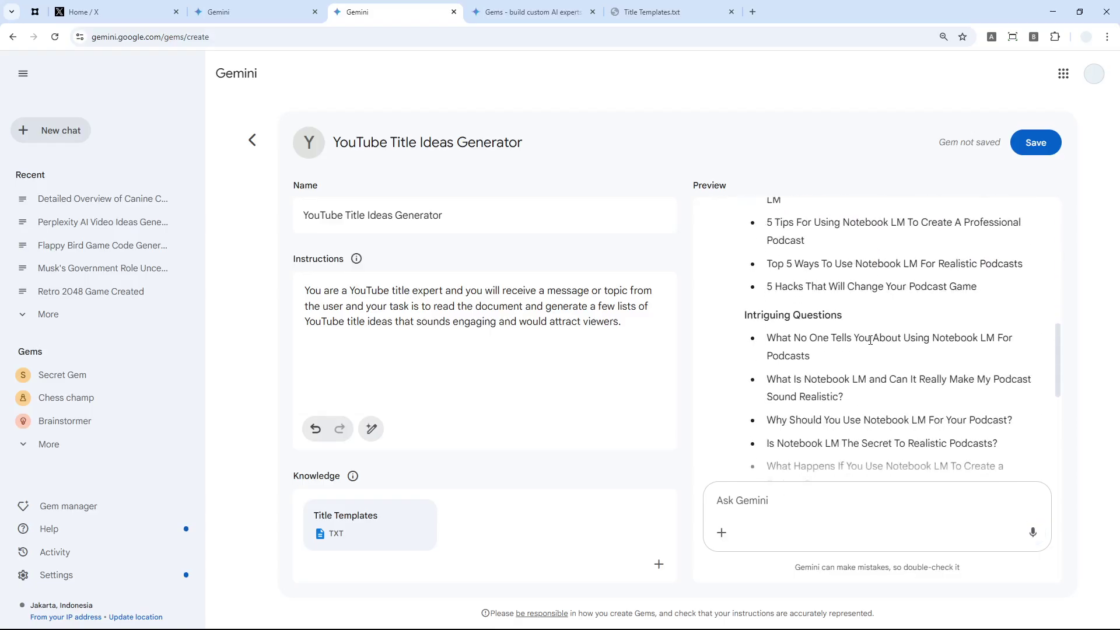
{"action": "scroll", "coordinate": [892, 350], "scroll_direction": "down", "scroll_amount": 2}
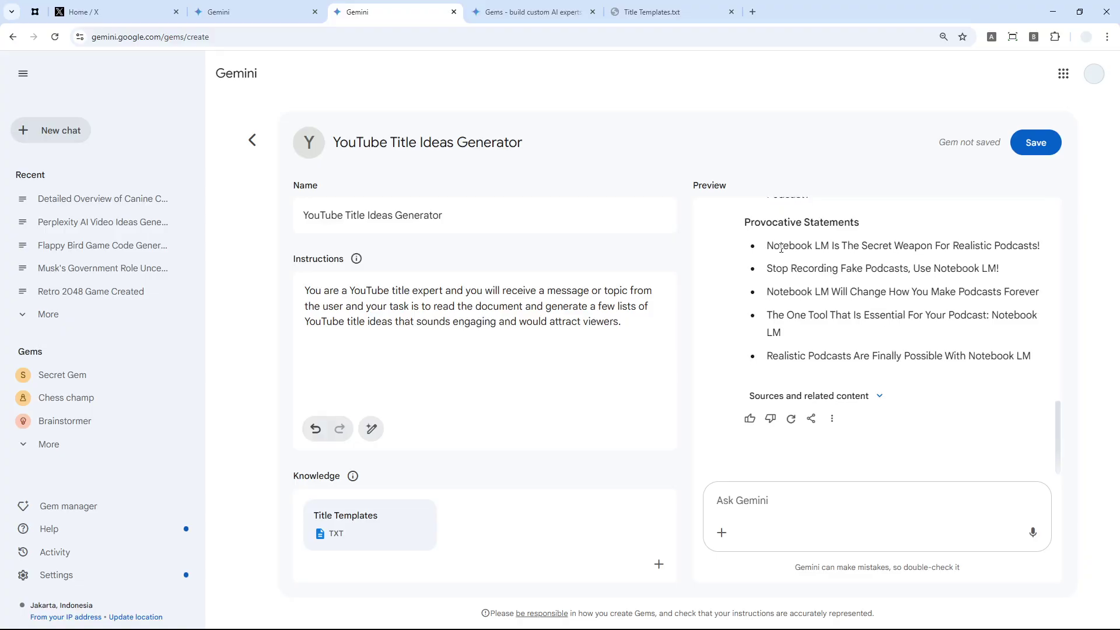
{"action": "left_click_drag", "start_coordinate": [781, 248], "coordinate": [975, 321]}
{"action": "left_click", "coordinate": [956, 348]}
{"action": "scroll", "coordinate": [827, 377], "scroll_direction": "up", "scroll_amount": 7}
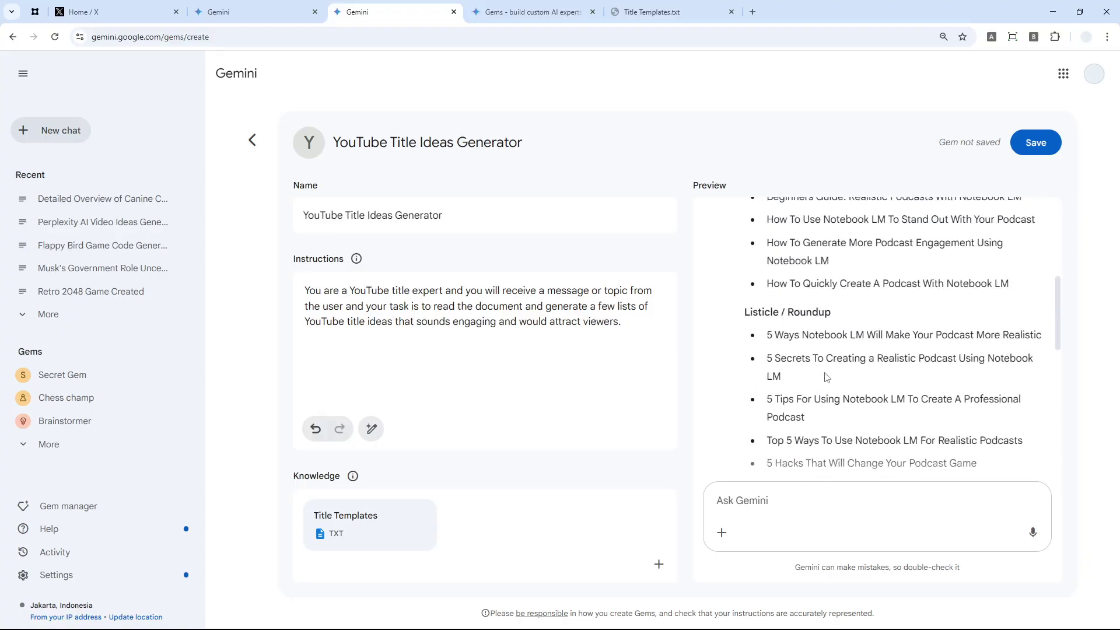
Step: Save the YouTube Title Ideas Generator Gem and close the 'Gem has been created' dialog
{"action": "left_click", "coordinate": [1037, 143]}
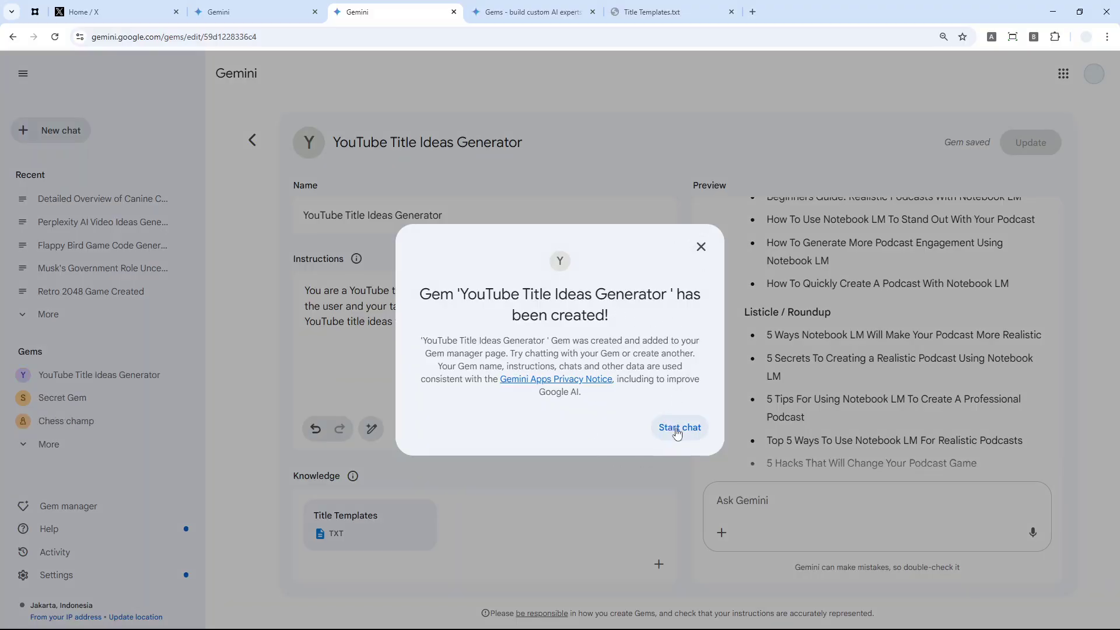
{"action": "left_click", "coordinate": [701, 247]}
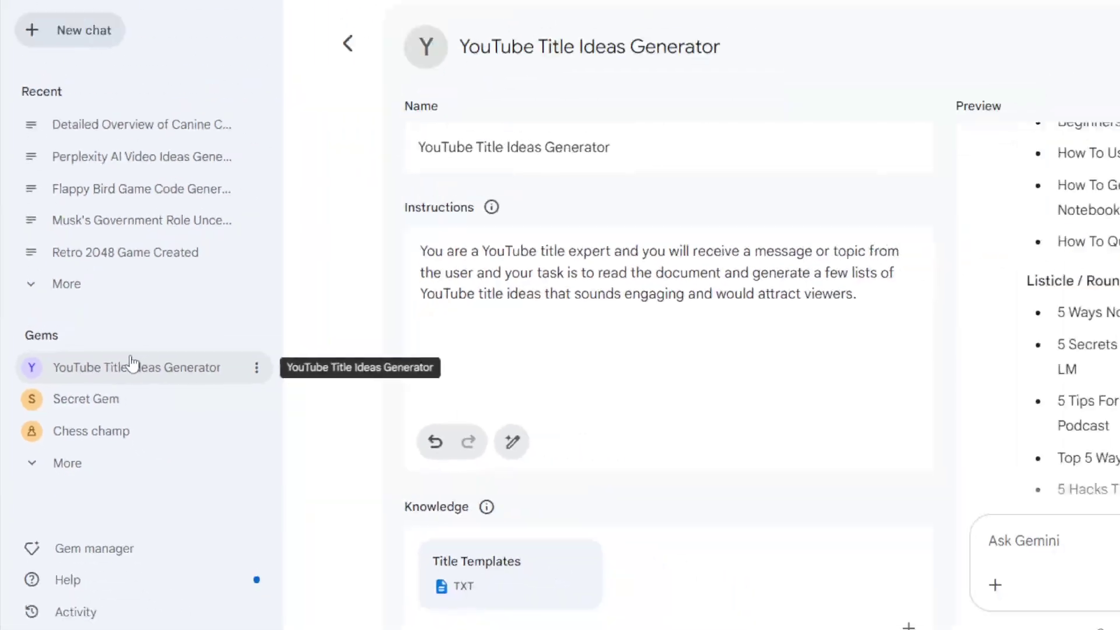
Step: Open the saved Gem and try the 2.5 Pro (experimental) model, which reports a usage limit
{"action": "left_click", "coordinate": [94, 380]}
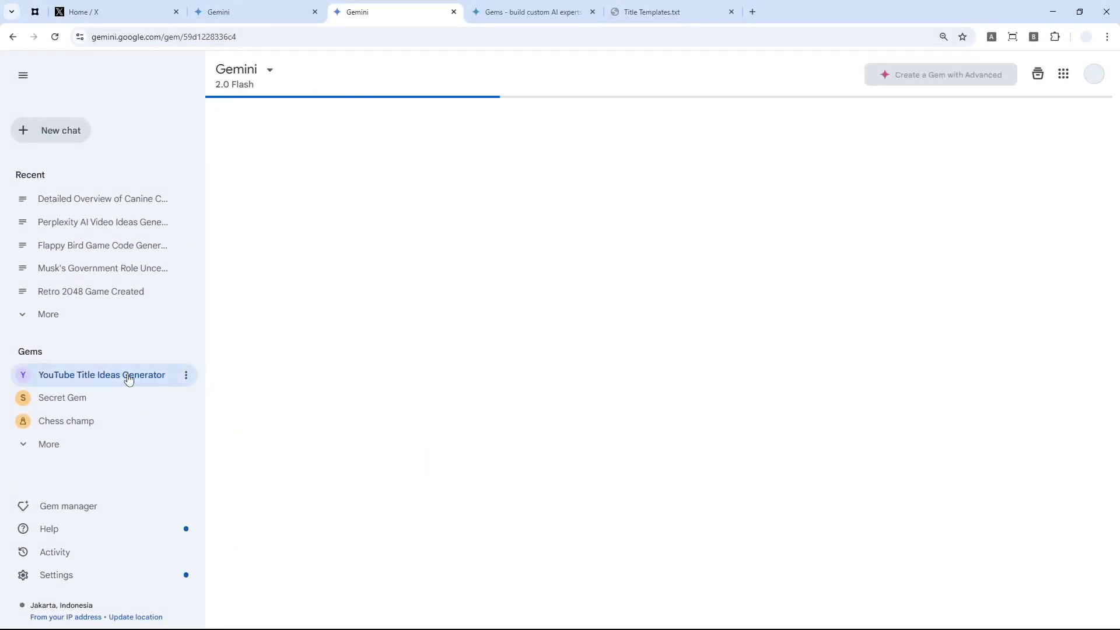
{"action": "left_click", "coordinate": [260, 78]}
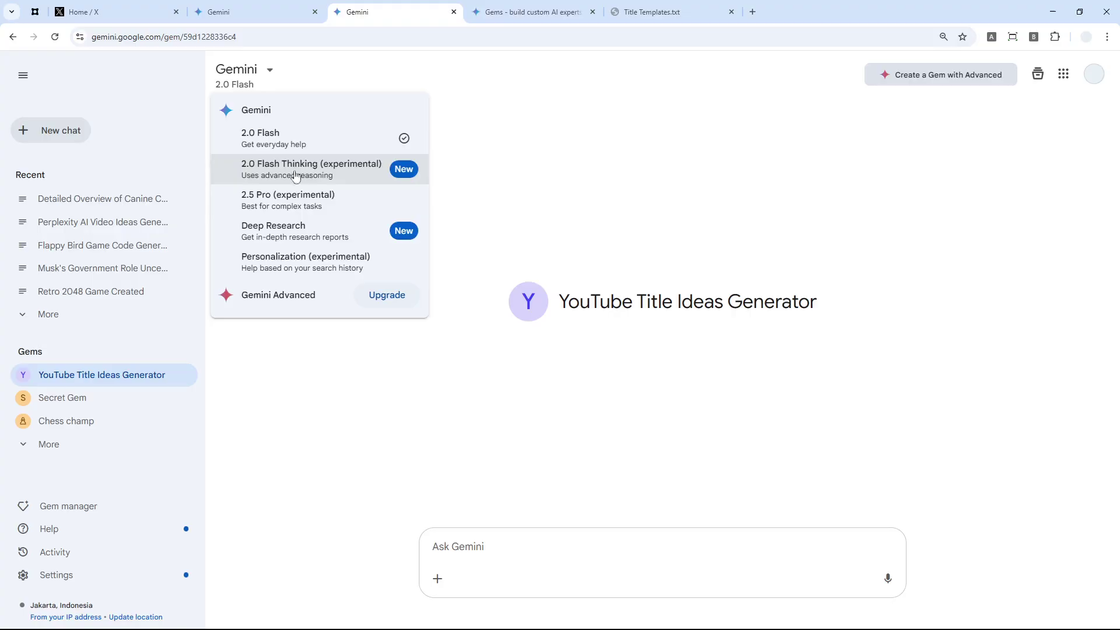
{"action": "left_click", "coordinate": [288, 200]}
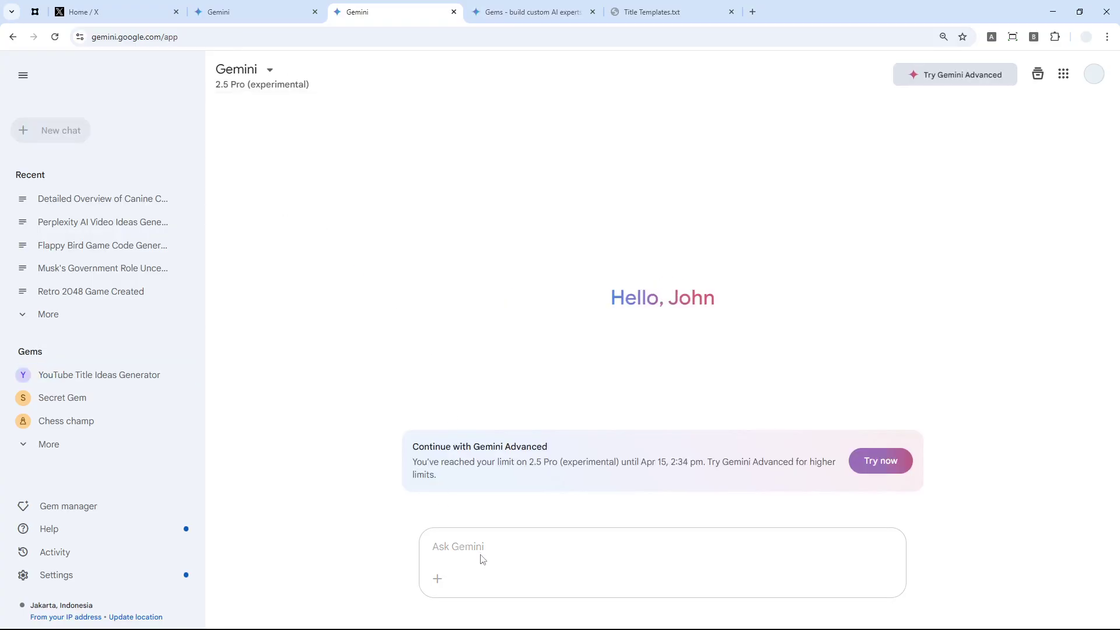
{"action": "left_click_drag", "start_coordinate": [695, 478], "coordinate": [406, 451]}
Step: Set the model back to 2.0 Flash after retrying 2.5 Pro once more
{"action": "left_click", "coordinate": [266, 69]}
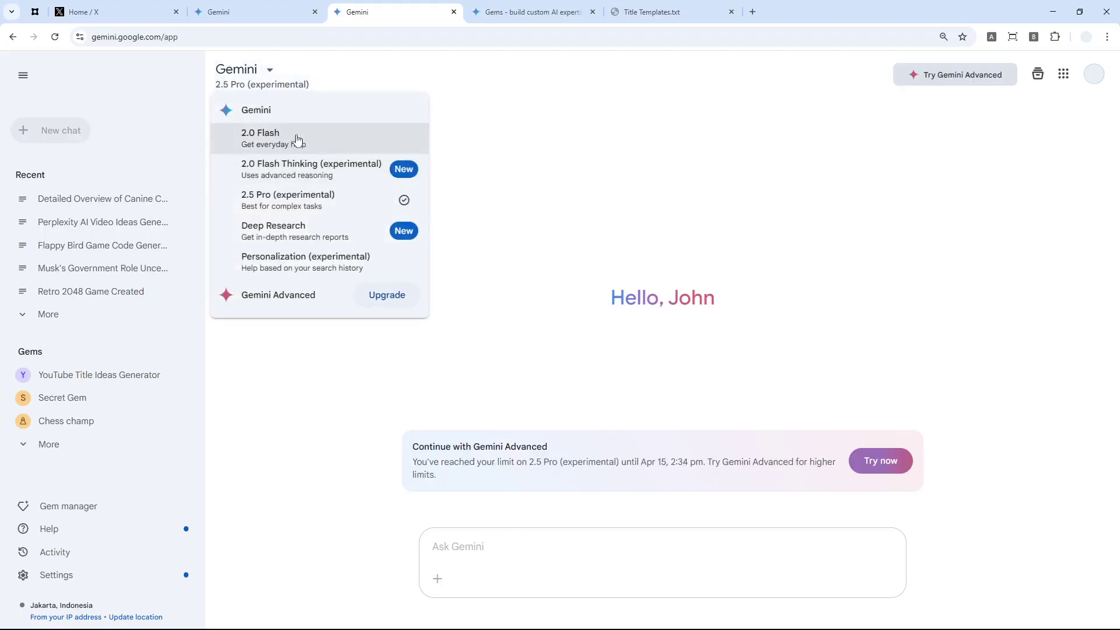
{"action": "left_click", "coordinate": [298, 139]}
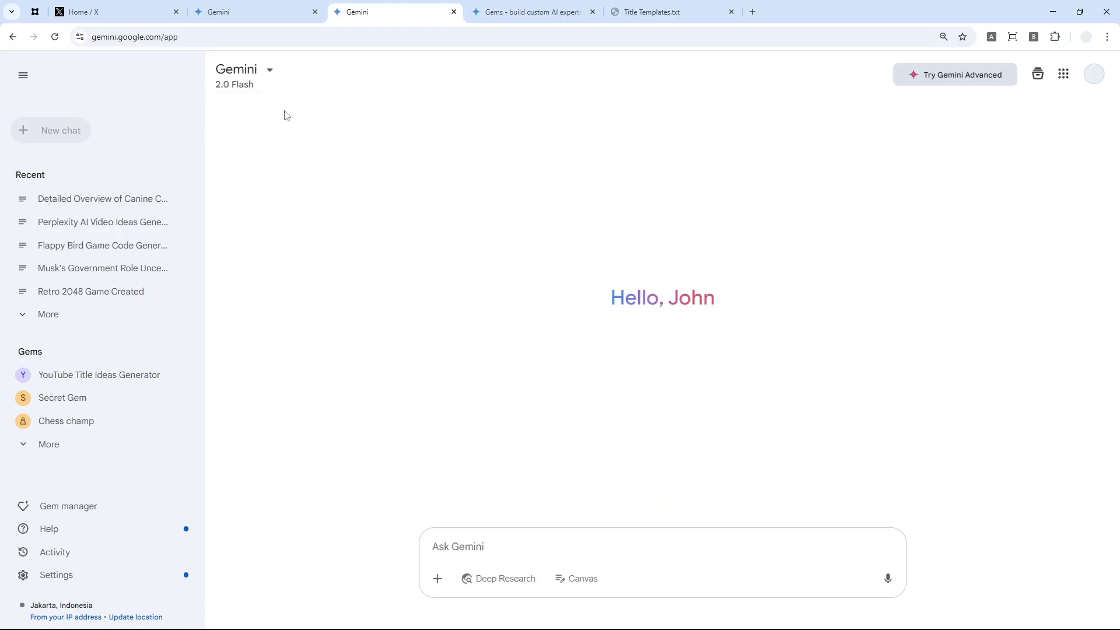
{"action": "left_click", "coordinate": [269, 85]}
{"action": "left_click", "coordinate": [283, 202]}
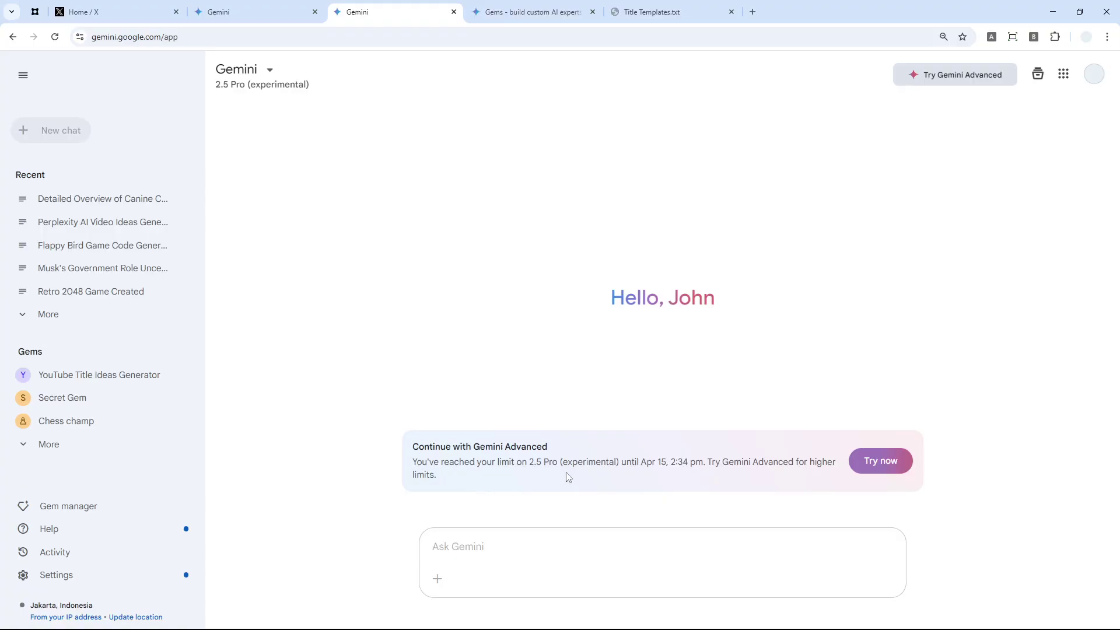
{"action": "left_click", "coordinate": [264, 83]}
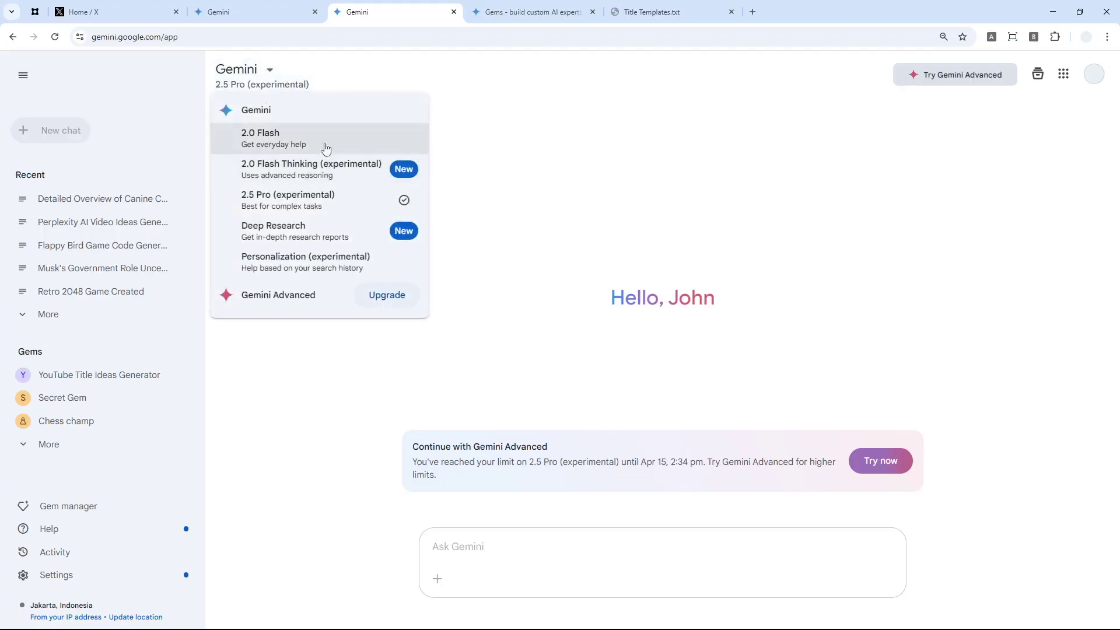
{"action": "left_click", "coordinate": [274, 140]}
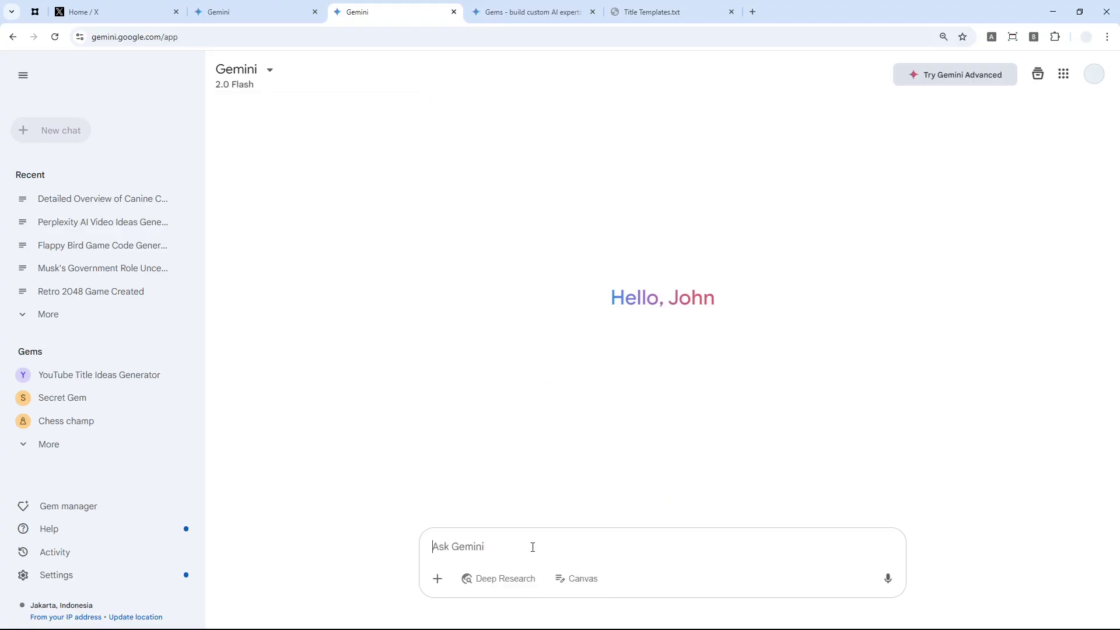
Step: Ask the YouTube Title Ideas Generator Gem 'how to create a picture using ChatGPT?' and review its categorized titles
{"action": "left_click", "coordinate": [101, 378]}
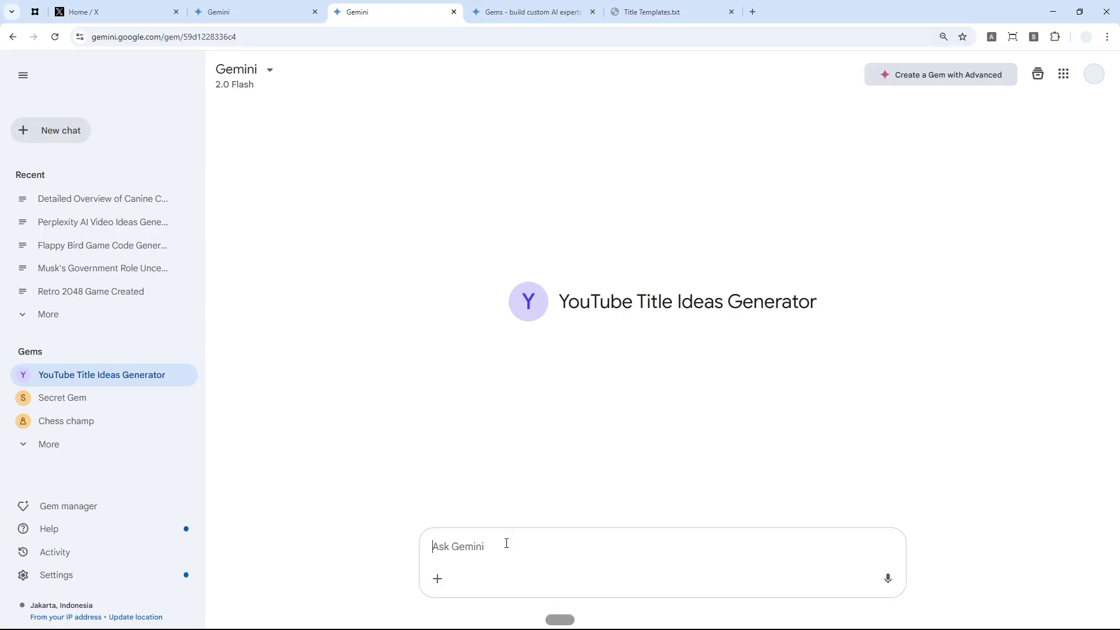
{"action": "left_click", "coordinate": [886, 579]}
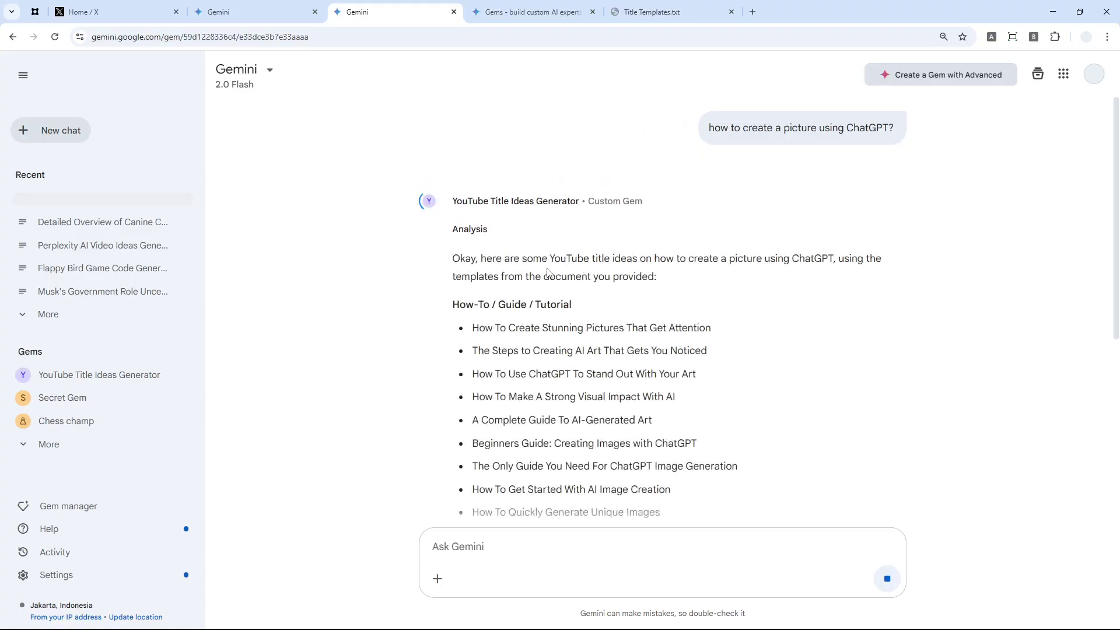
{"action": "scroll", "coordinate": [582, 255], "scroll_direction": "down", "scroll_amount": 1}
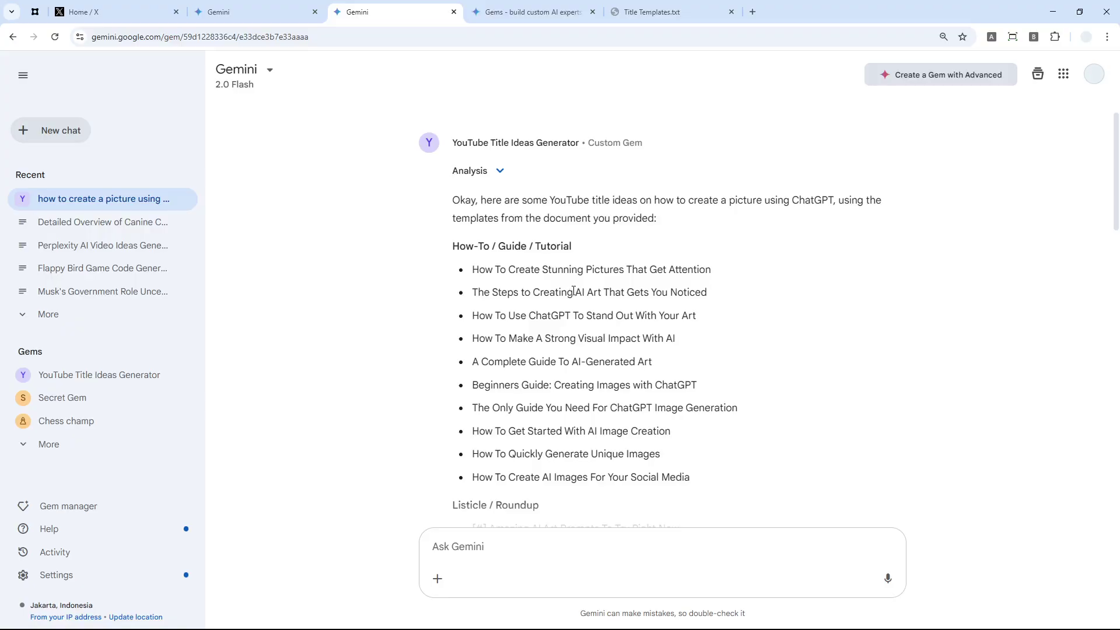
{"action": "scroll", "coordinate": [603, 211], "scroll_direction": "down", "scroll_amount": 4}
{"action": "scroll", "coordinate": [601, 253], "scroll_direction": "down", "scroll_amount": 4}
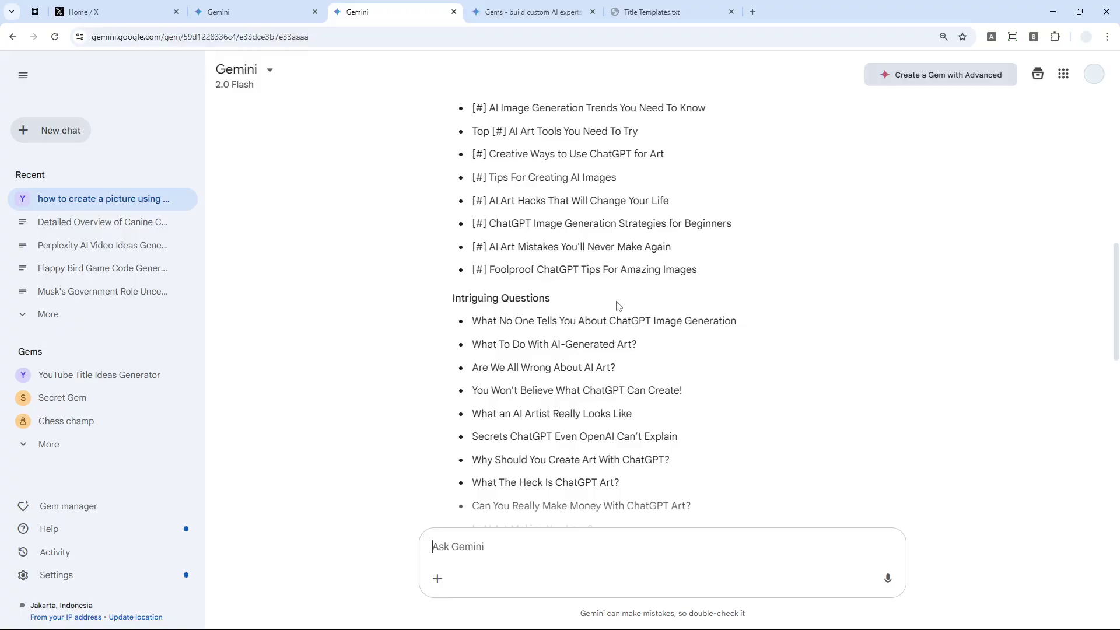
{"action": "scroll", "coordinate": [617, 304], "scroll_direction": "down", "scroll_amount": 3}
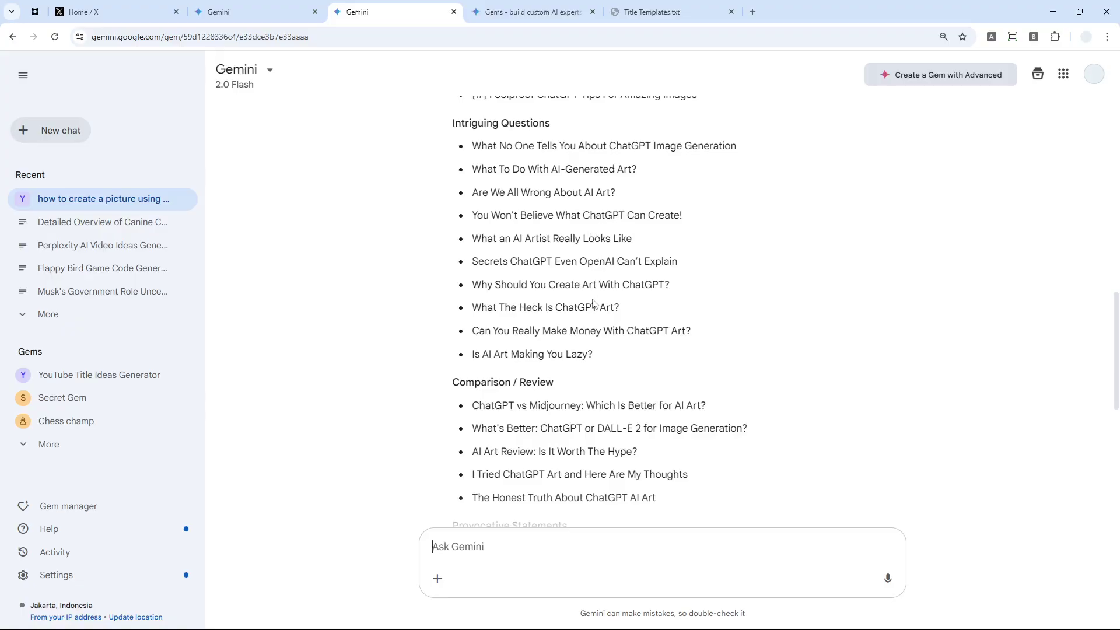
{"action": "scroll", "coordinate": [598, 263], "scroll_direction": "down", "scroll_amount": 3}
{"action": "scroll", "coordinate": [600, 252], "scroll_direction": "down", "scroll_amount": 1}
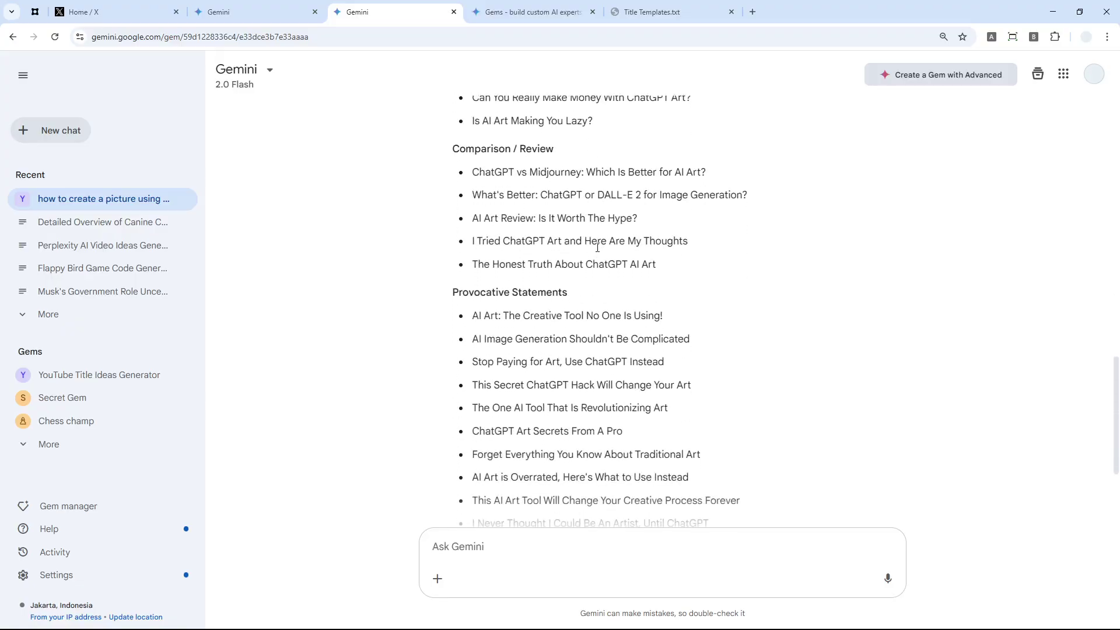
{"action": "scroll", "coordinate": [584, 250], "scroll_direction": "up", "scroll_amount": 15}
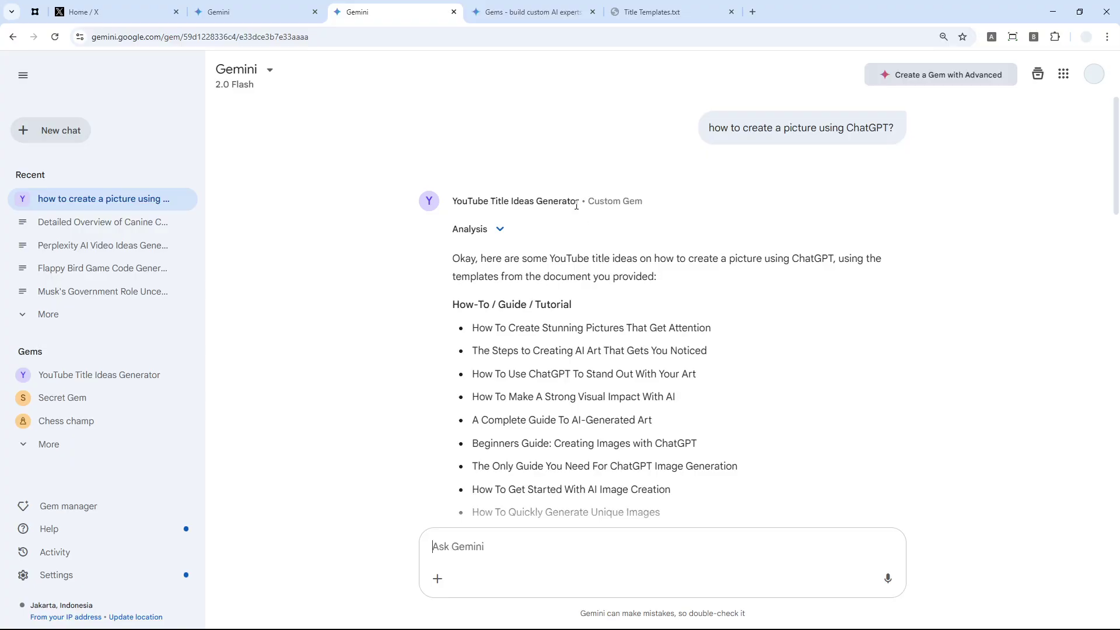
Step: Switch to the 'Gems - build custom AI experts' tab and browse its 'Build custom experts with Gems' overview
{"action": "left_click", "coordinate": [521, 8]}
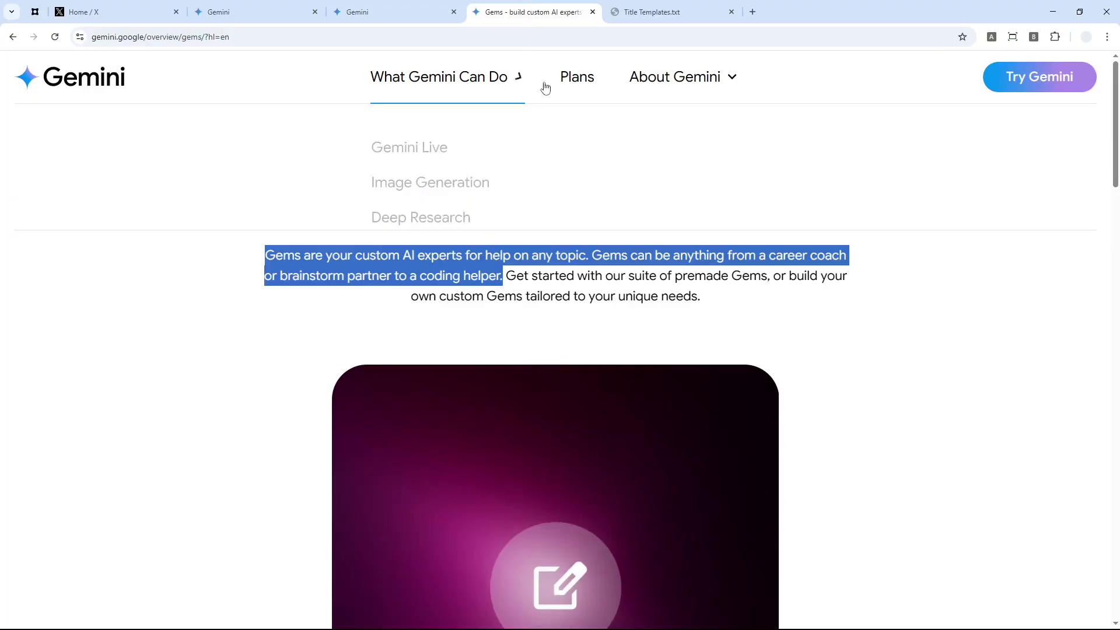
{"action": "left_click", "coordinate": [729, 300]}
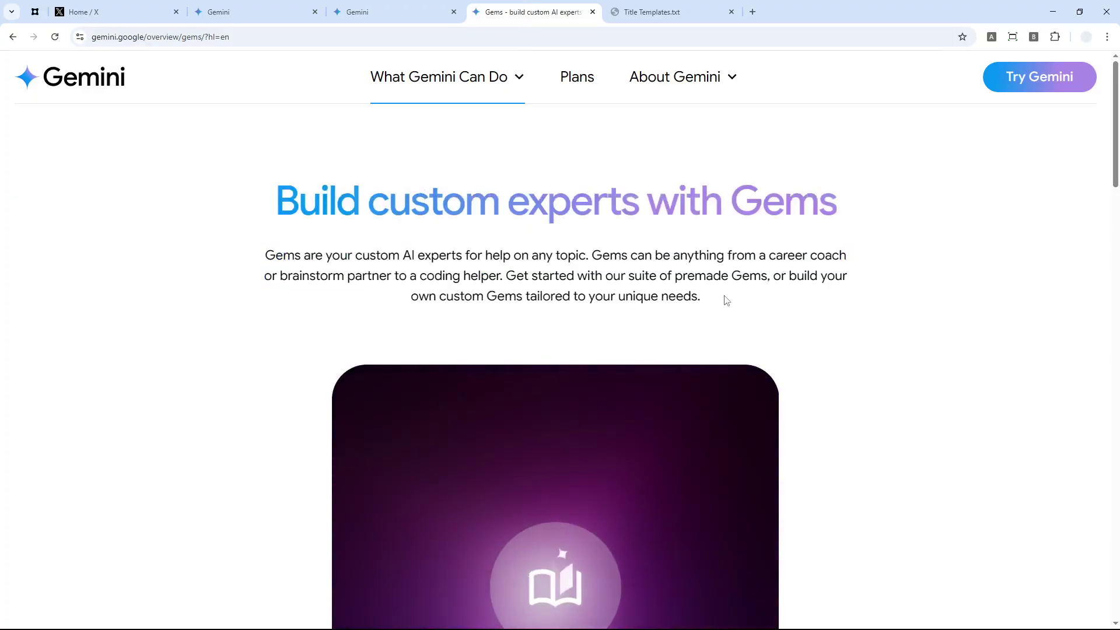
{"action": "scroll", "coordinate": [734, 300], "scroll_direction": "down", "scroll_amount": 2}
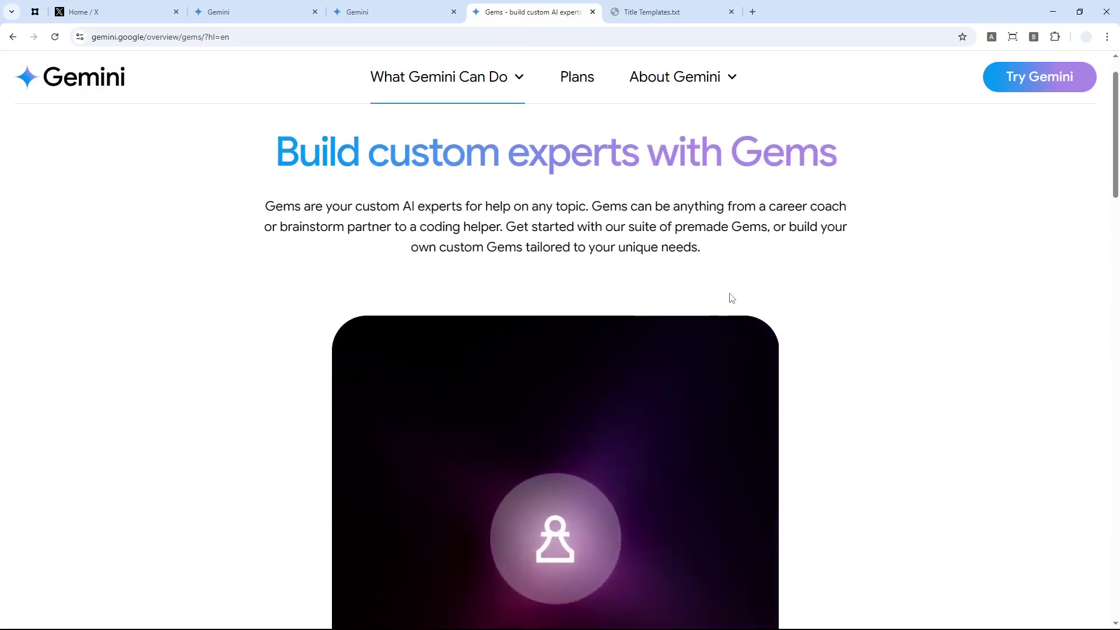